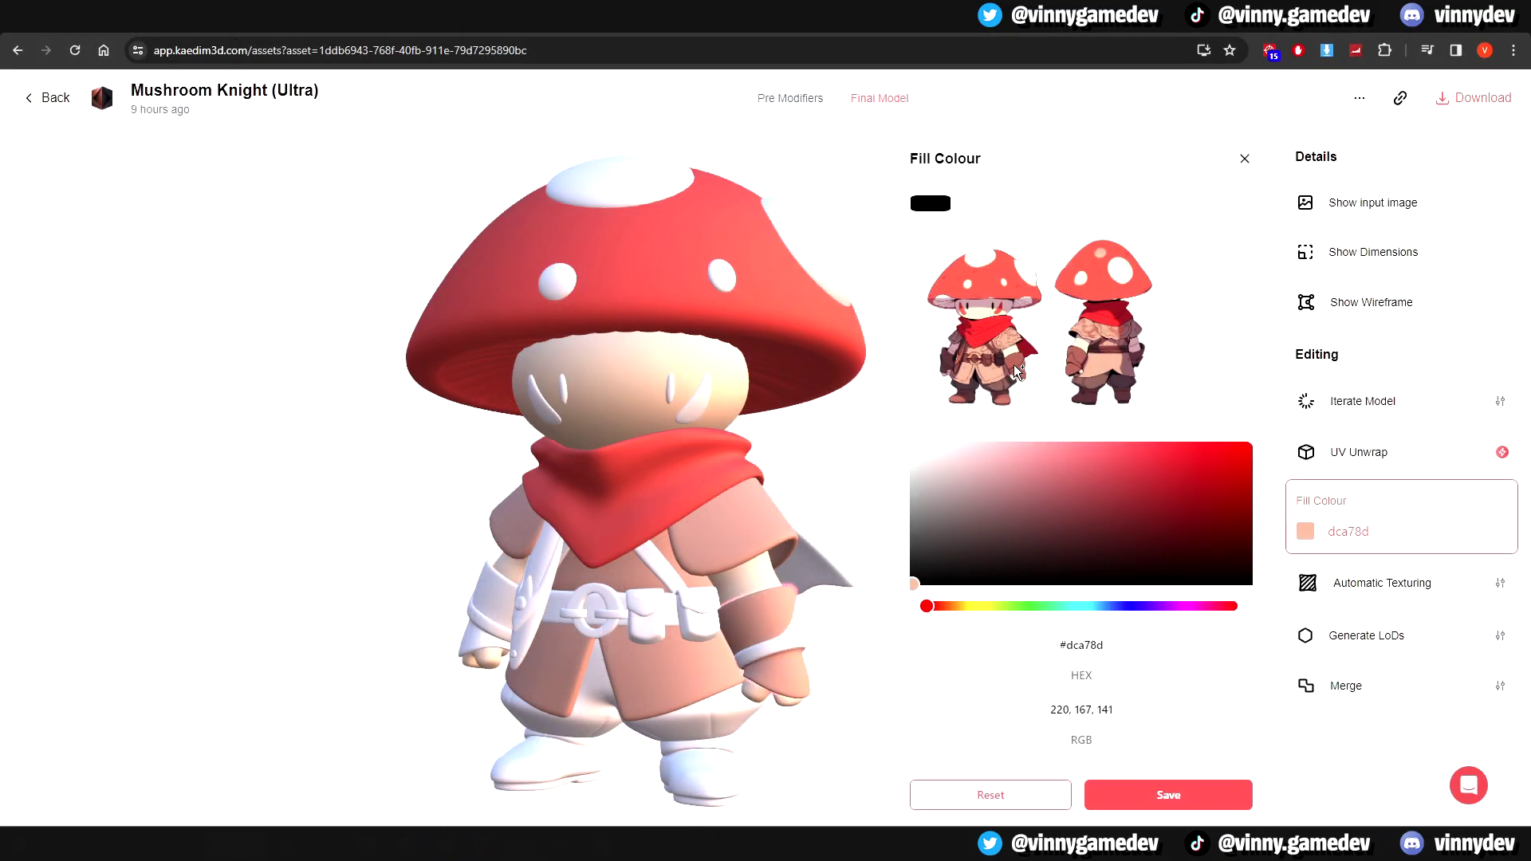
# Sample the reddish brown af685b from the reference image and fill the Mushroom Knight (Ultra) model's gloves and wrist guards with it
pyautogui.click(978, 395)
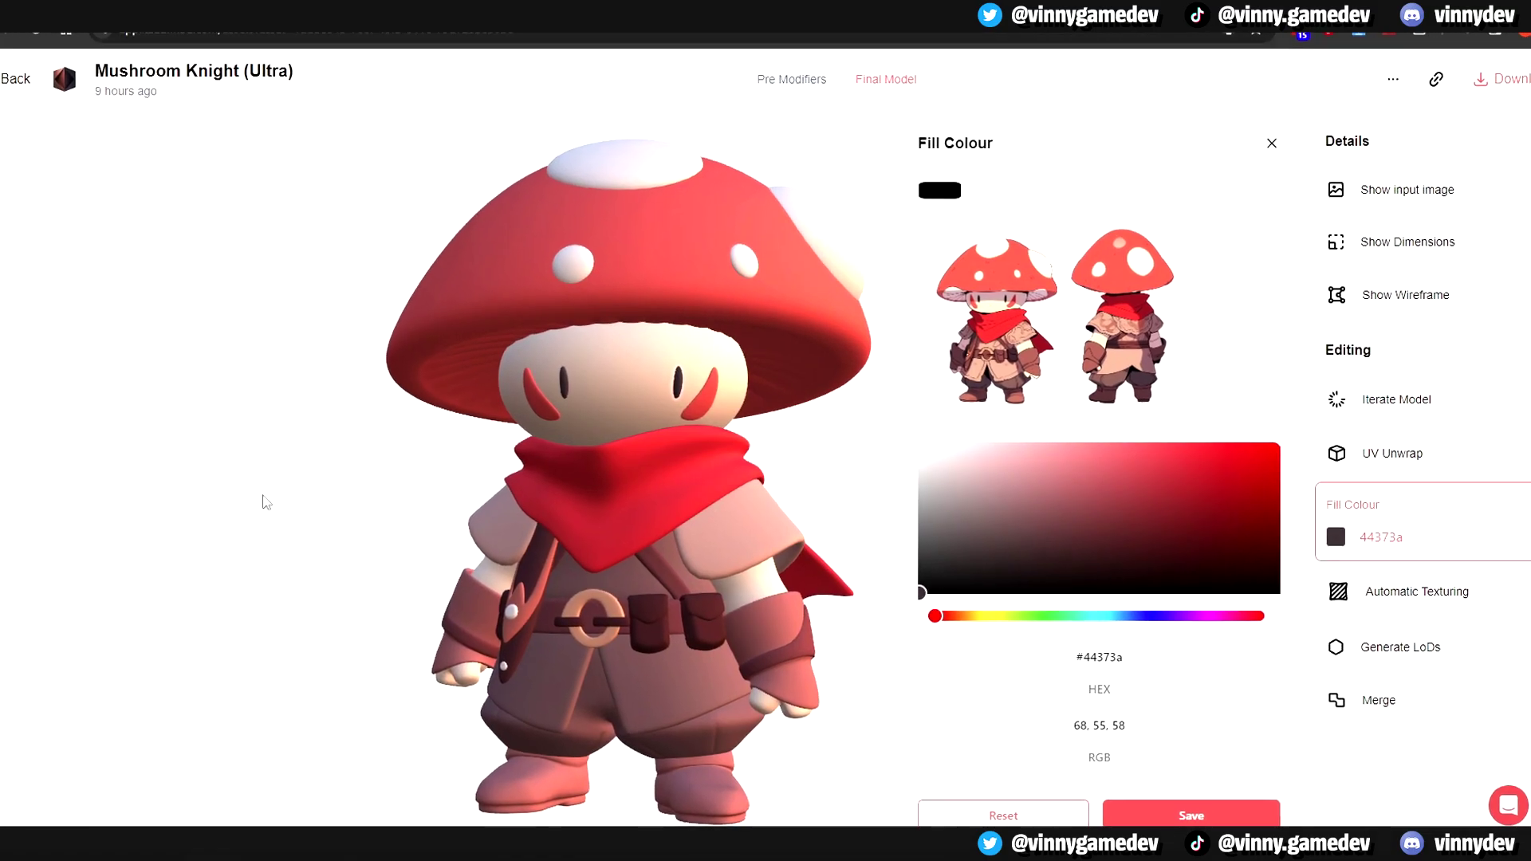
pyautogui.scroll(-5, 295, 522)
pyautogui.moveTo(296, 536); pyautogui.dragTo(877, 589)
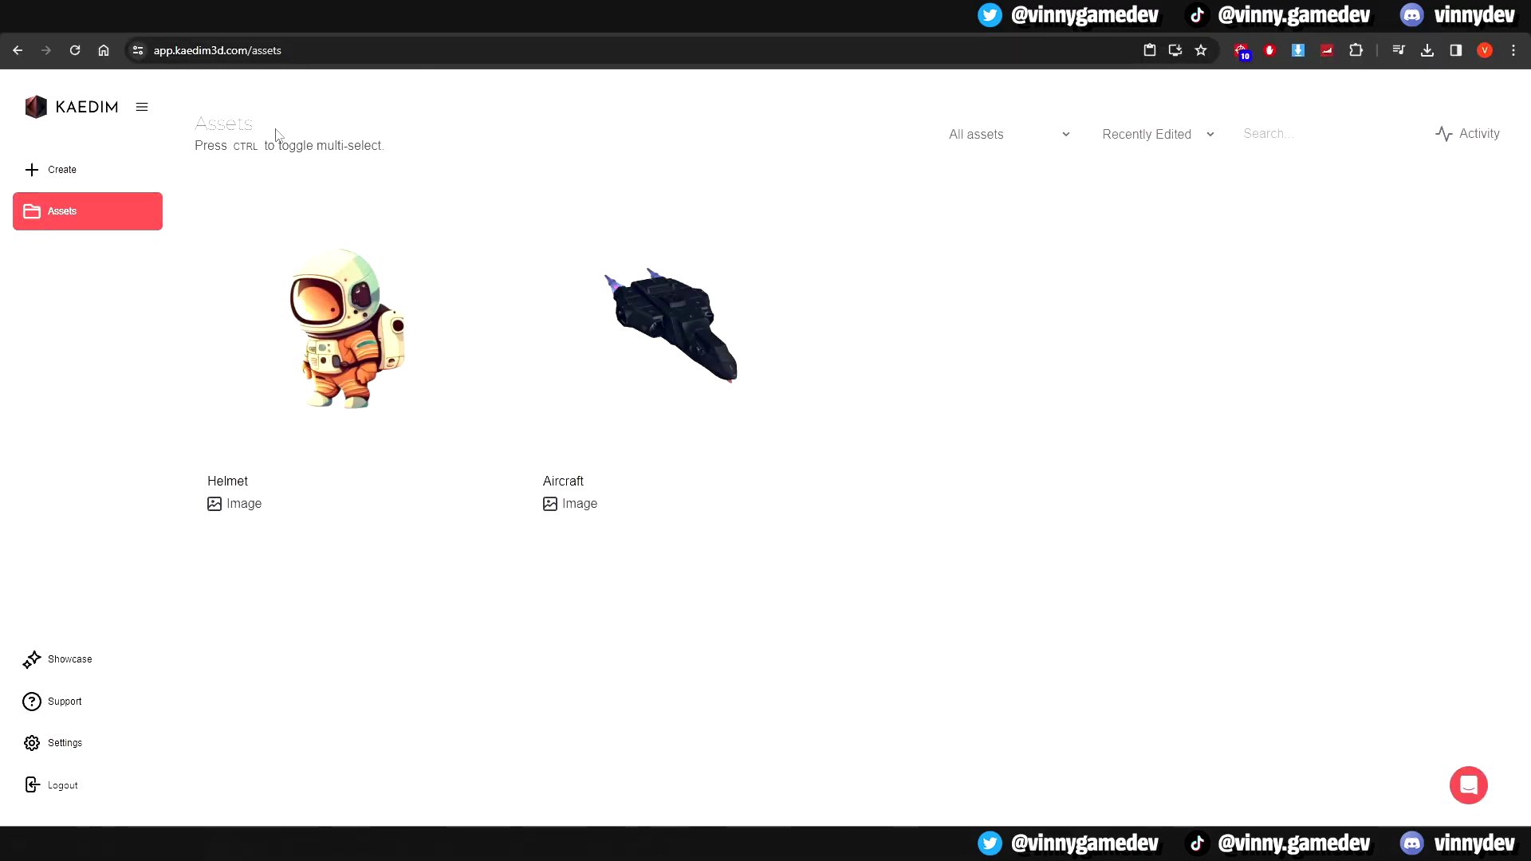
# Start creating a new asset from the mushroom knight image and name it Mushroom Knight (Standard)
pyautogui.click(94, 209)
pyautogui.click(79, 177)
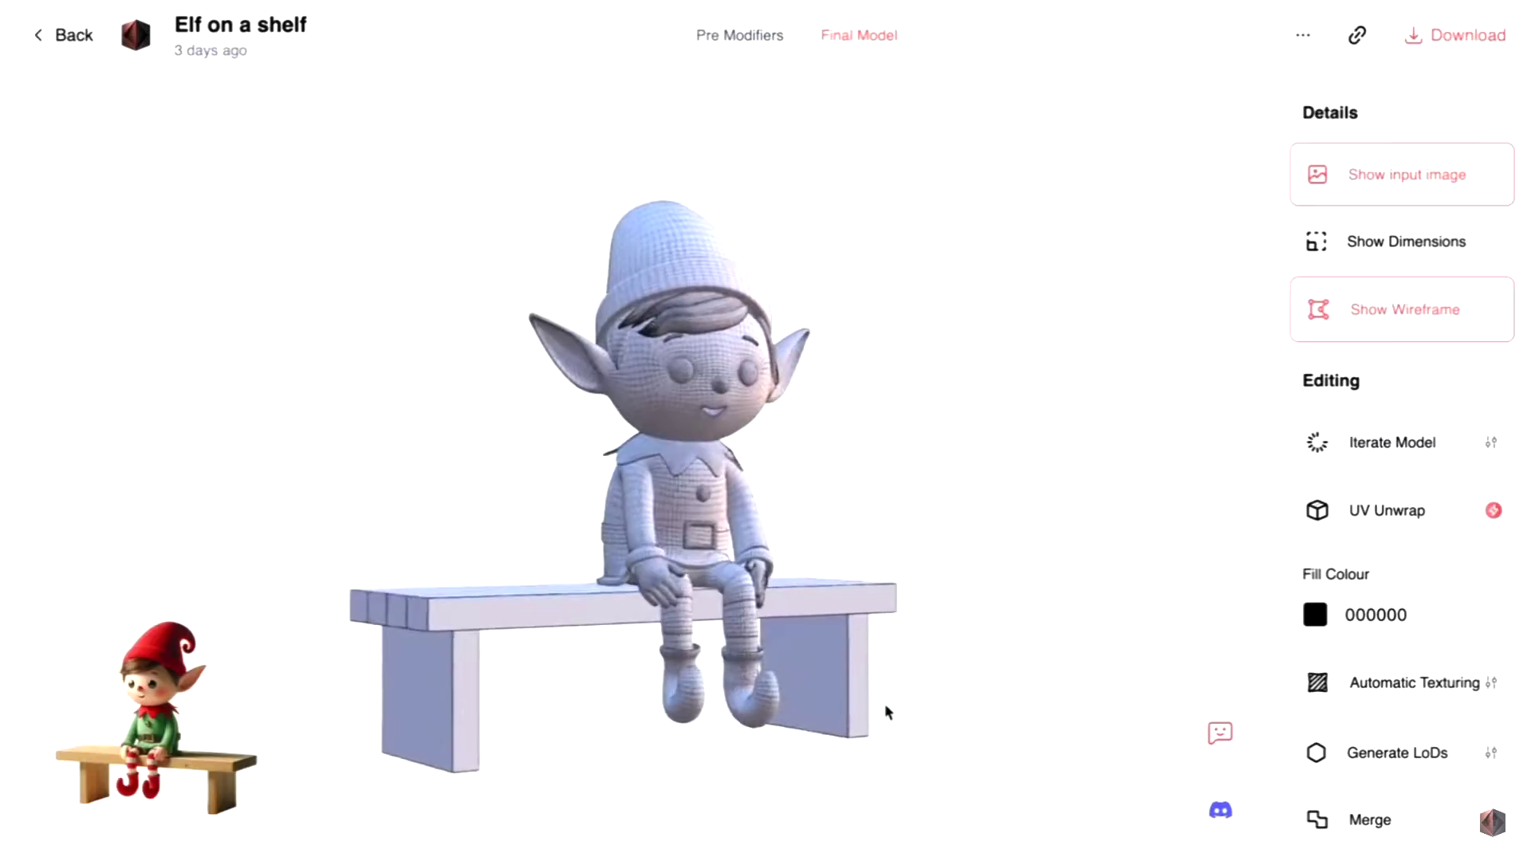
pyautogui.moveTo(883, 703); pyautogui.dragTo(796, 711)
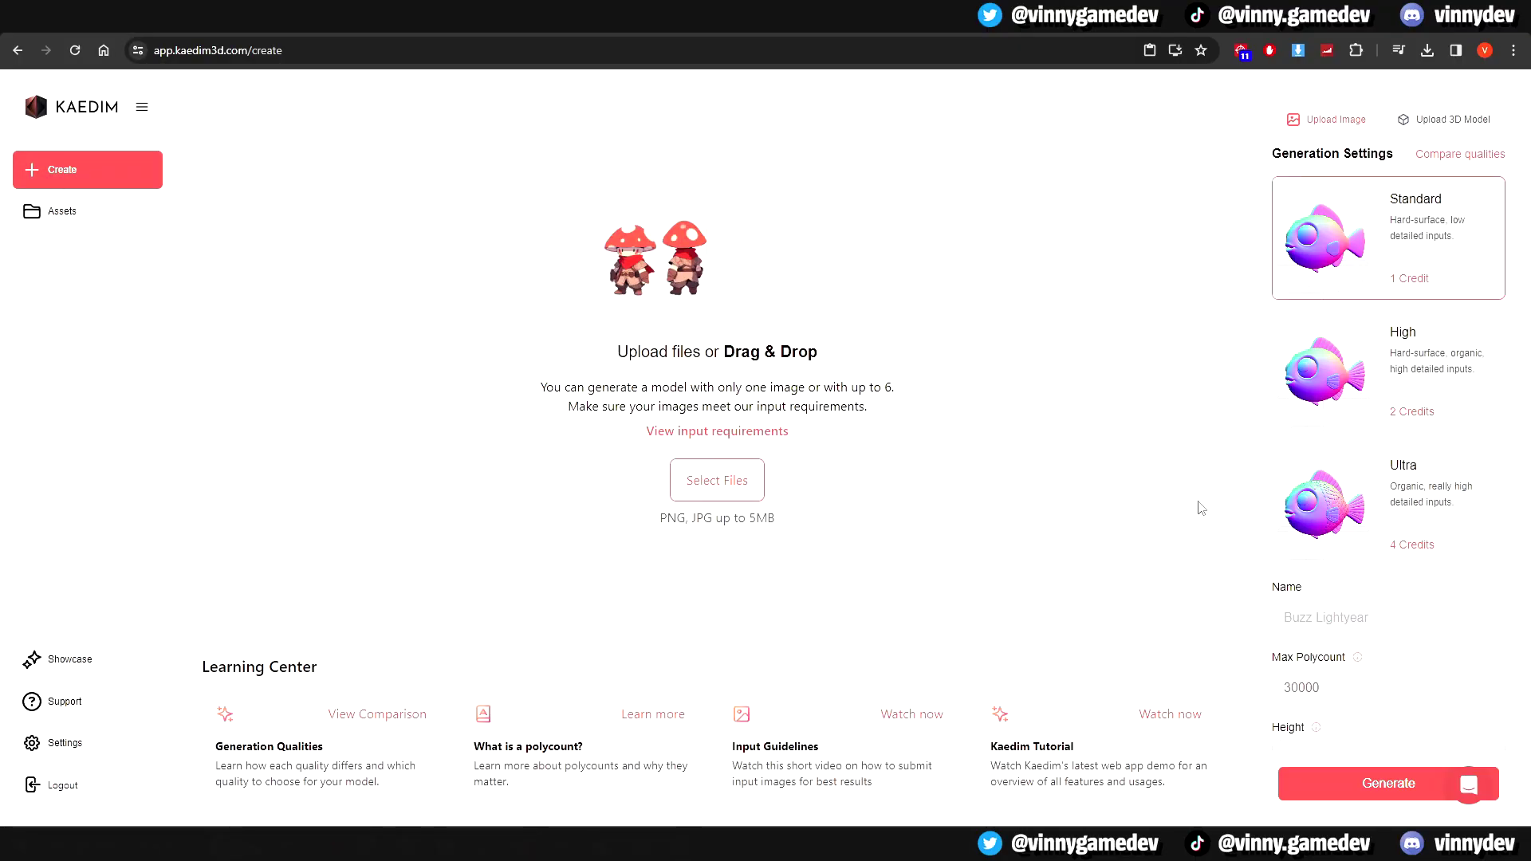
pyautogui.scroll(-1, 1243, 518)
pyautogui.click(1319, 564)
pyautogui.write('Mushroom Knight (Standard')
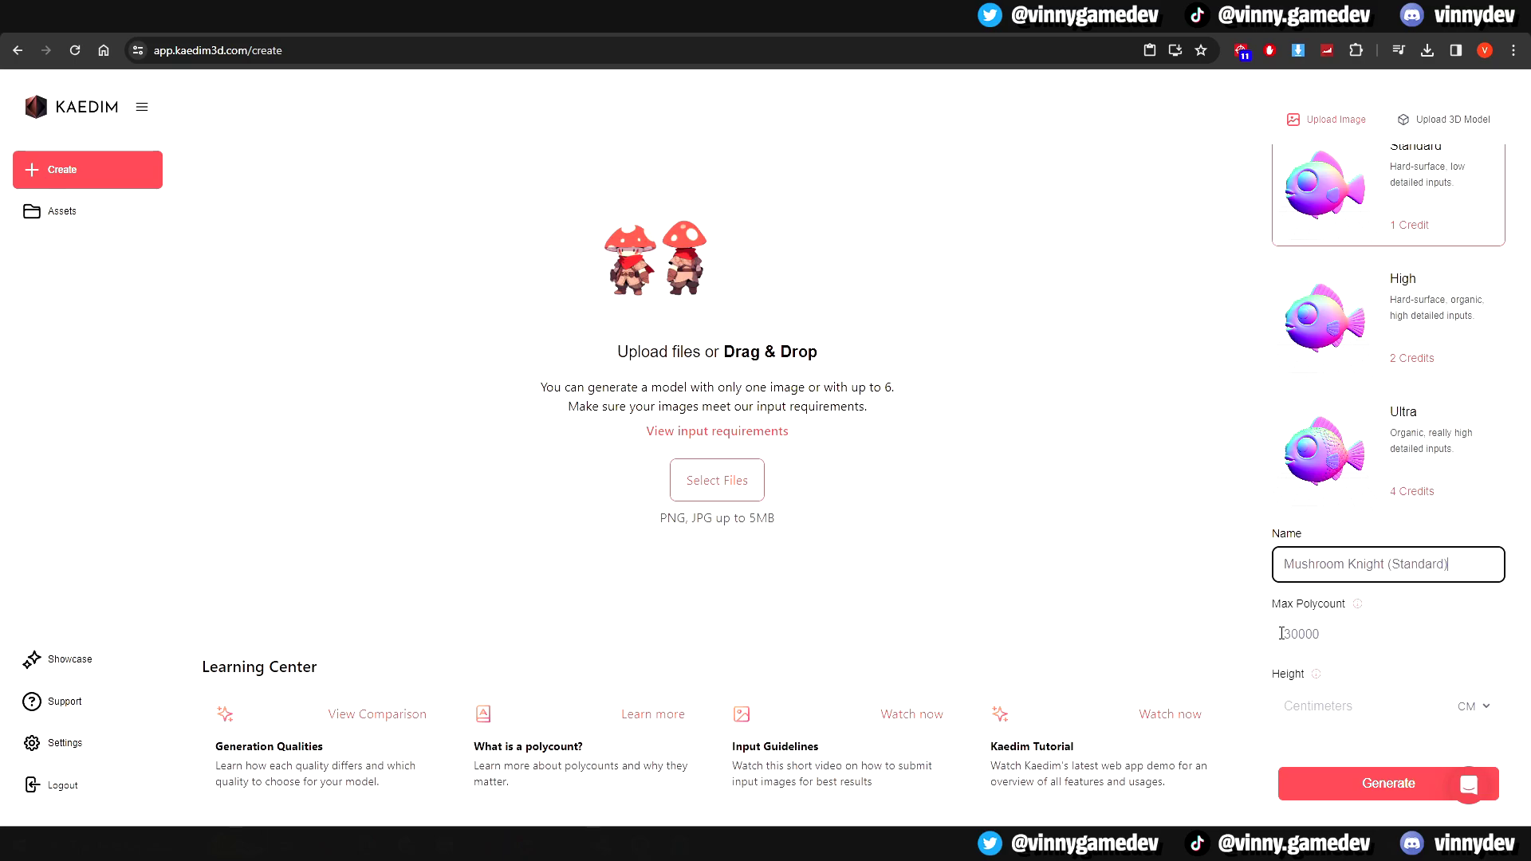
# Set the max polycount to 50000 and generate the Standard quality model
pyautogui.click(1281, 634)
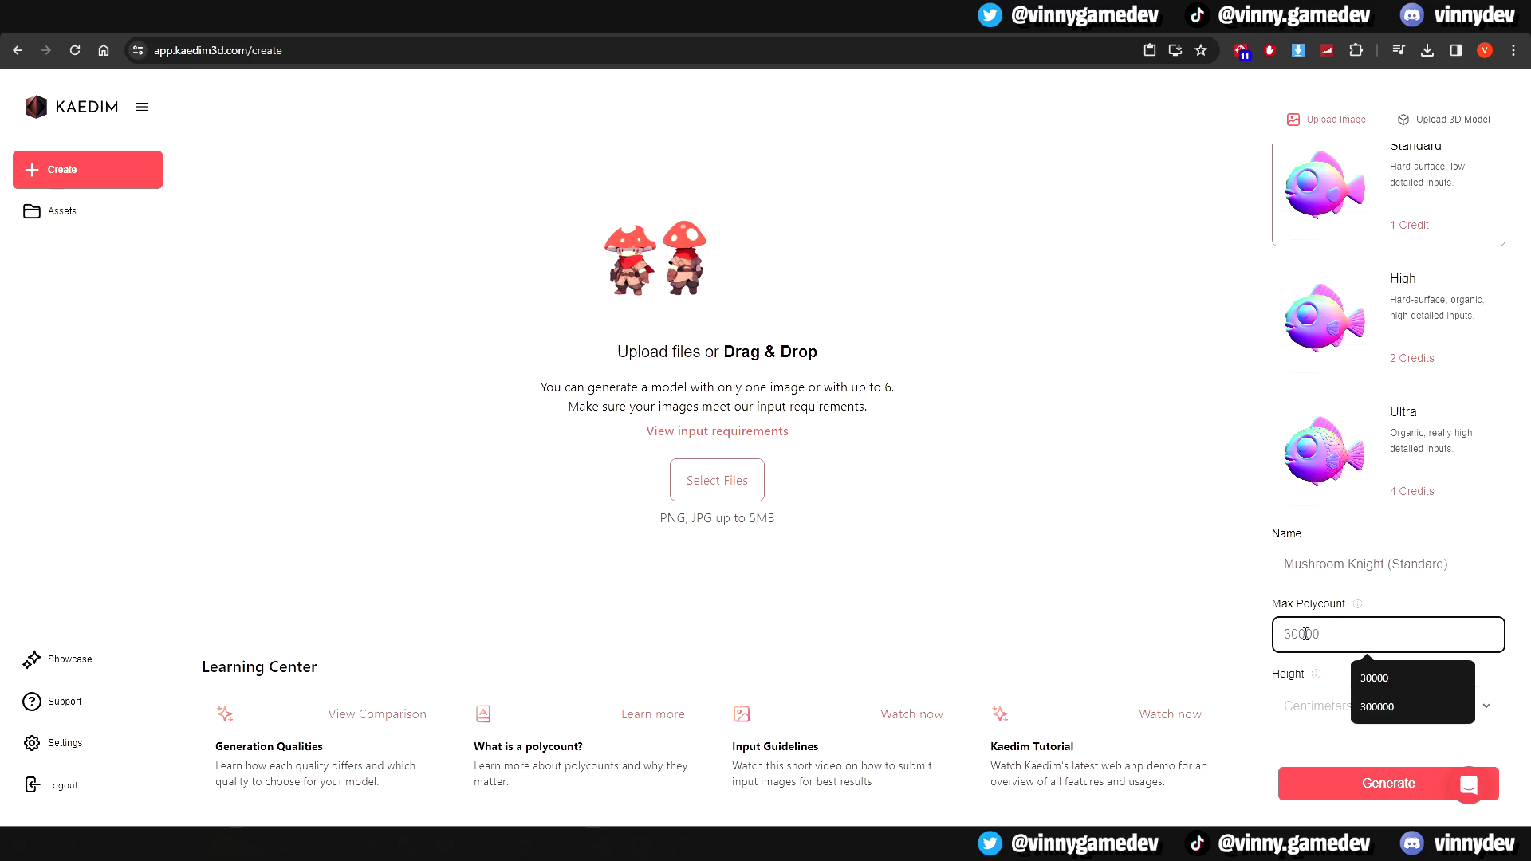
pyautogui.write('4')
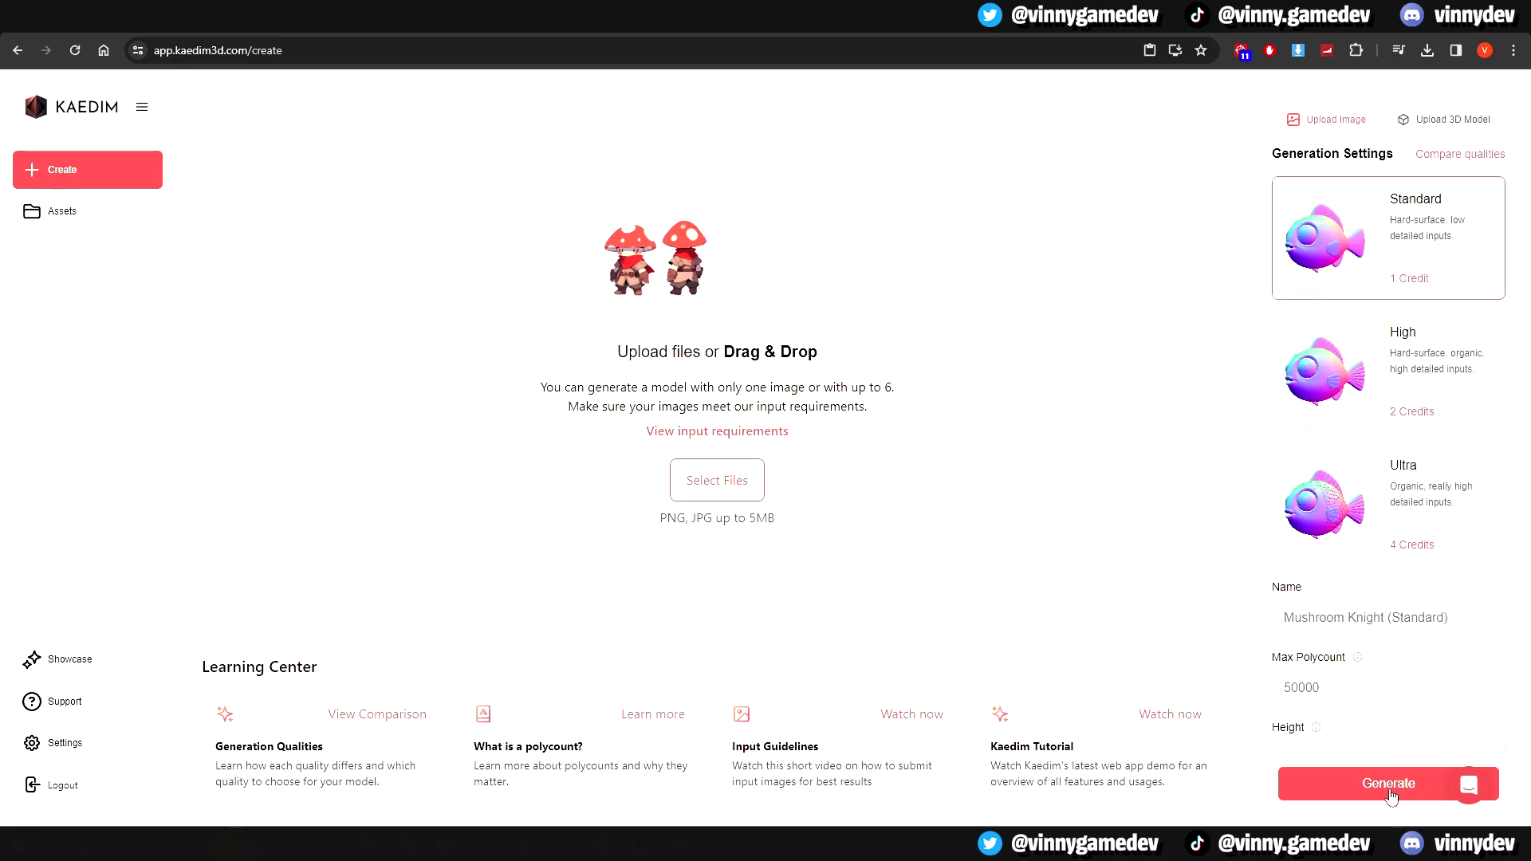
pyautogui.click(1389, 789)
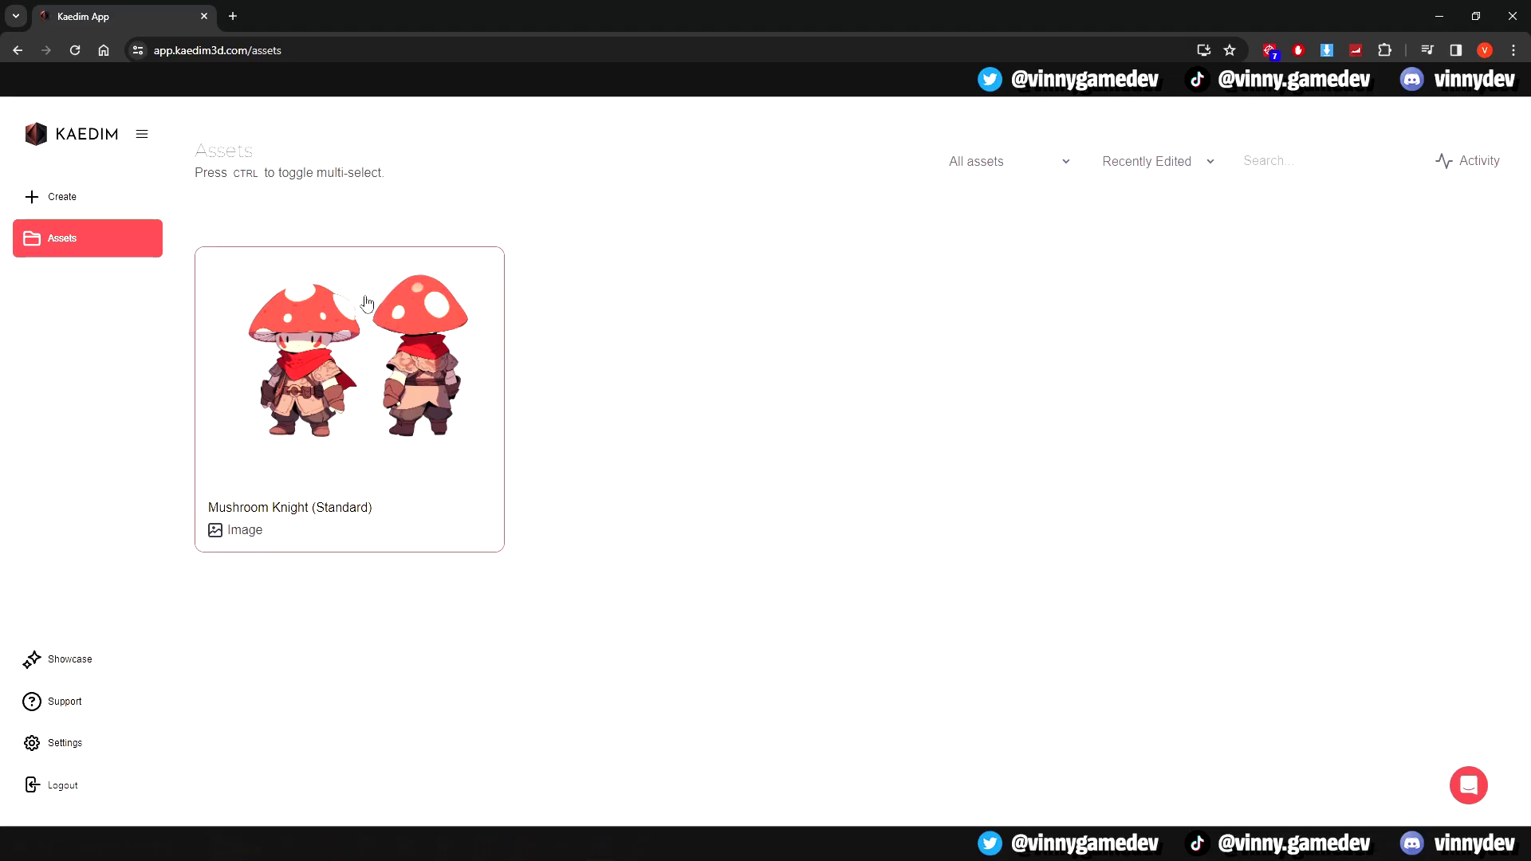
# Open the Mushroom Knight (Standard) asset in 3D Studio, inspect the model from several sides and return to the asset library
pyautogui.click(367, 312)
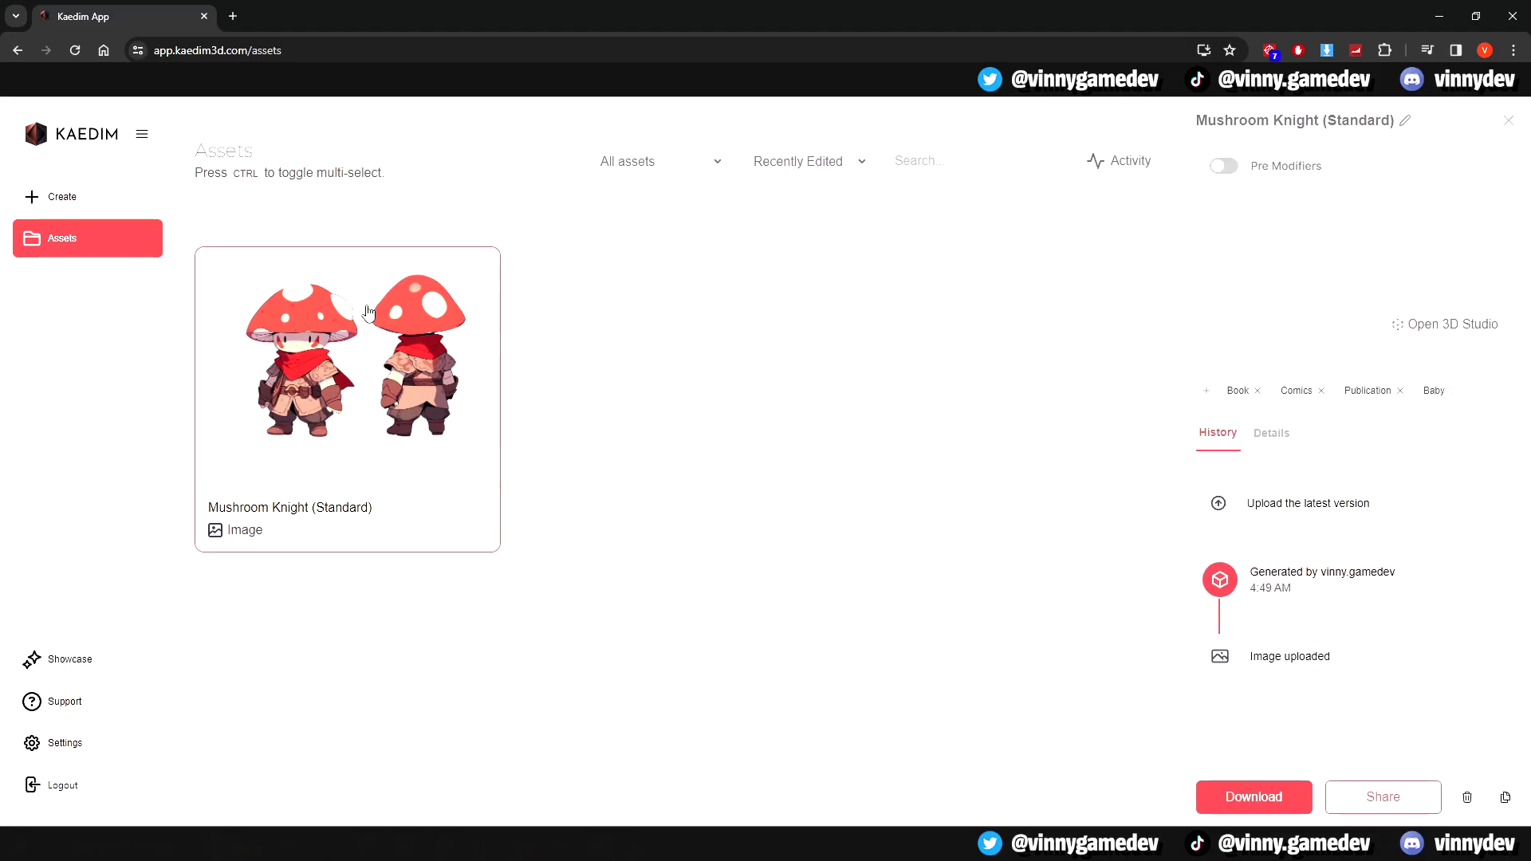
pyautogui.moveTo(1302, 248); pyautogui.dragTo(1427, 328)
pyautogui.click(1431, 325)
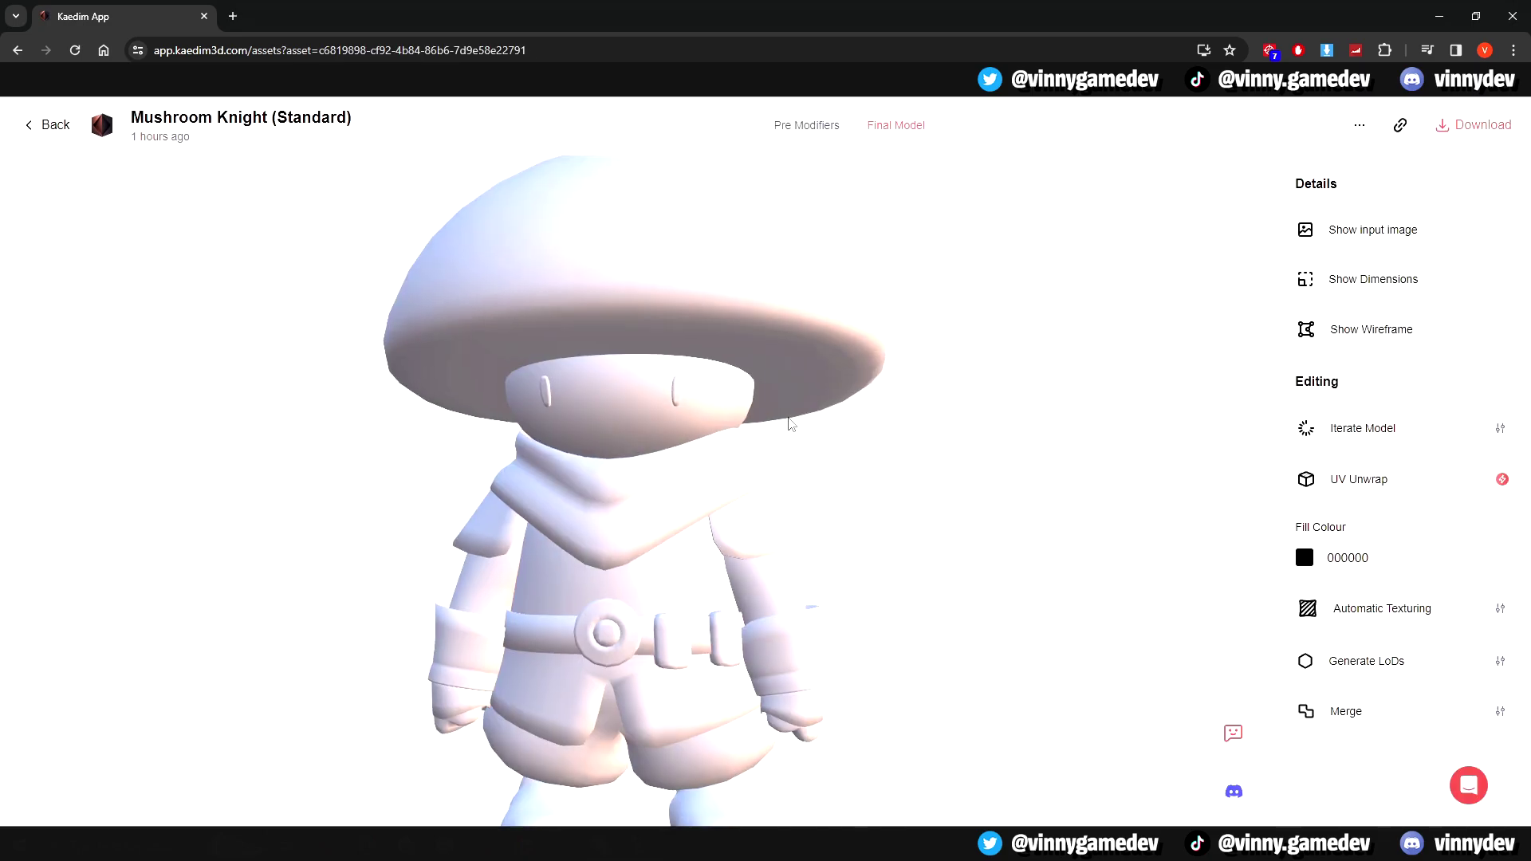
pyautogui.moveTo(783, 510); pyautogui.dragTo(178, 564)
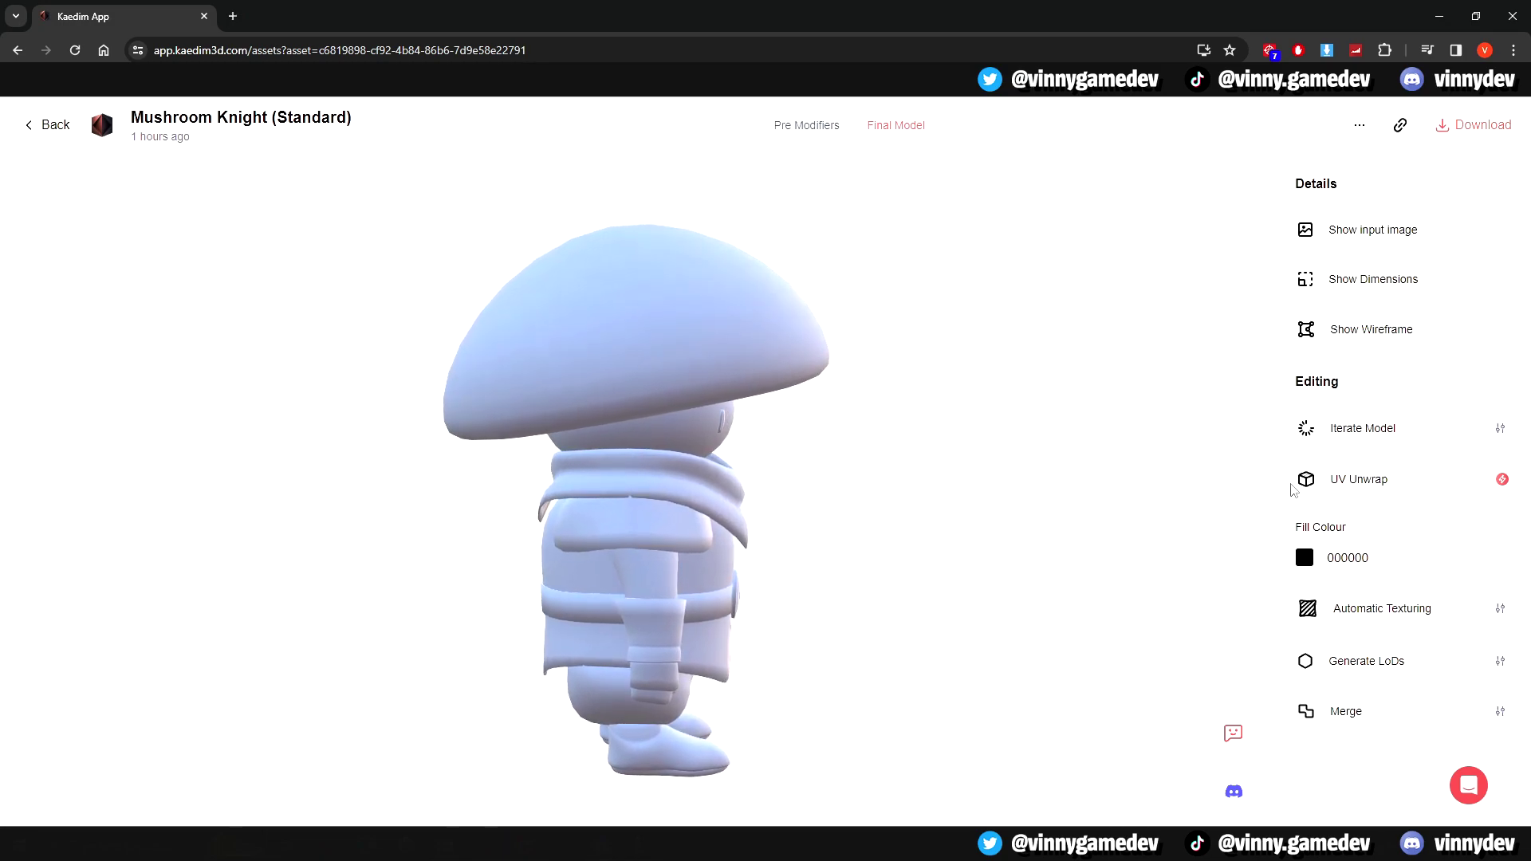
pyautogui.moveTo(960, 564); pyautogui.dragTo(758, 551)
pyautogui.scroll(-2, 757, 550)
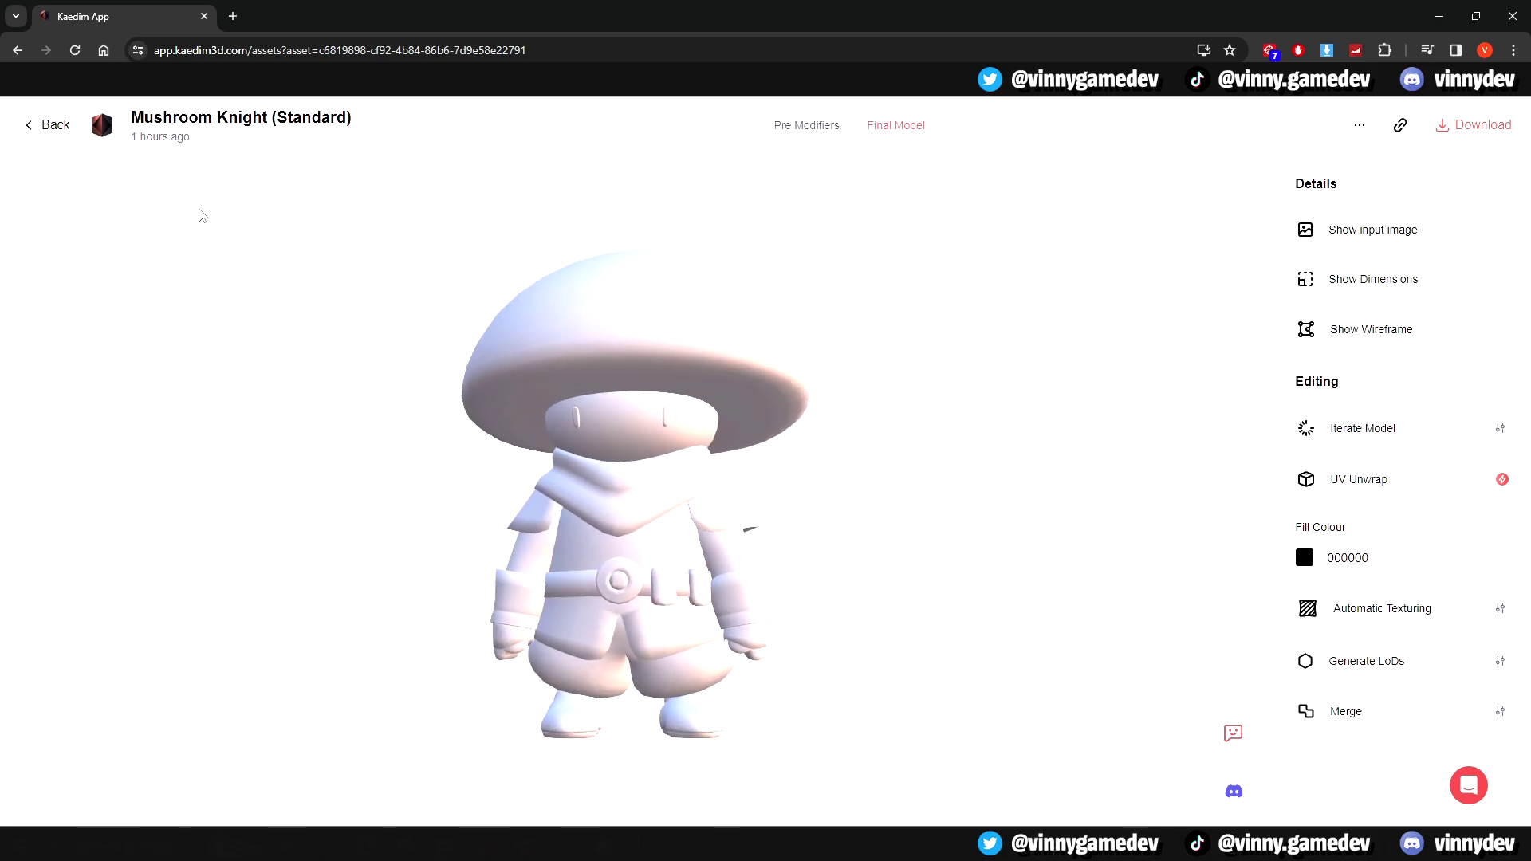
pyautogui.click(53, 125)
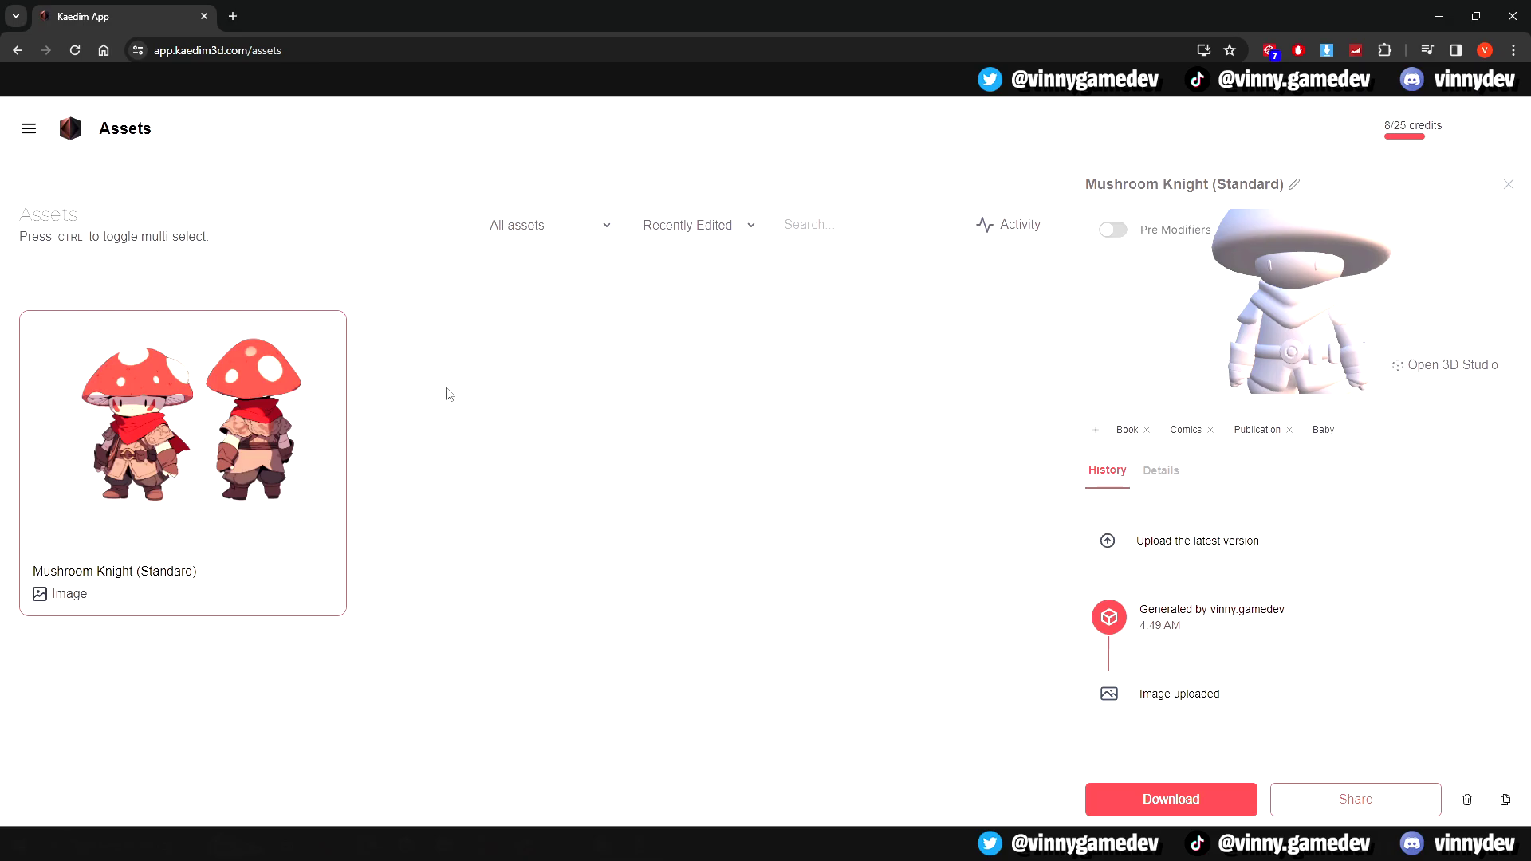
# Set up a new asset named Mushroom Knight (High Edition), and generate Mushroom Knight (Ultra) at Ultra quality with a 300000 max polycount
pyautogui.click(1364, 646)
pyautogui.write('Mushroom Knight (High Edition)')
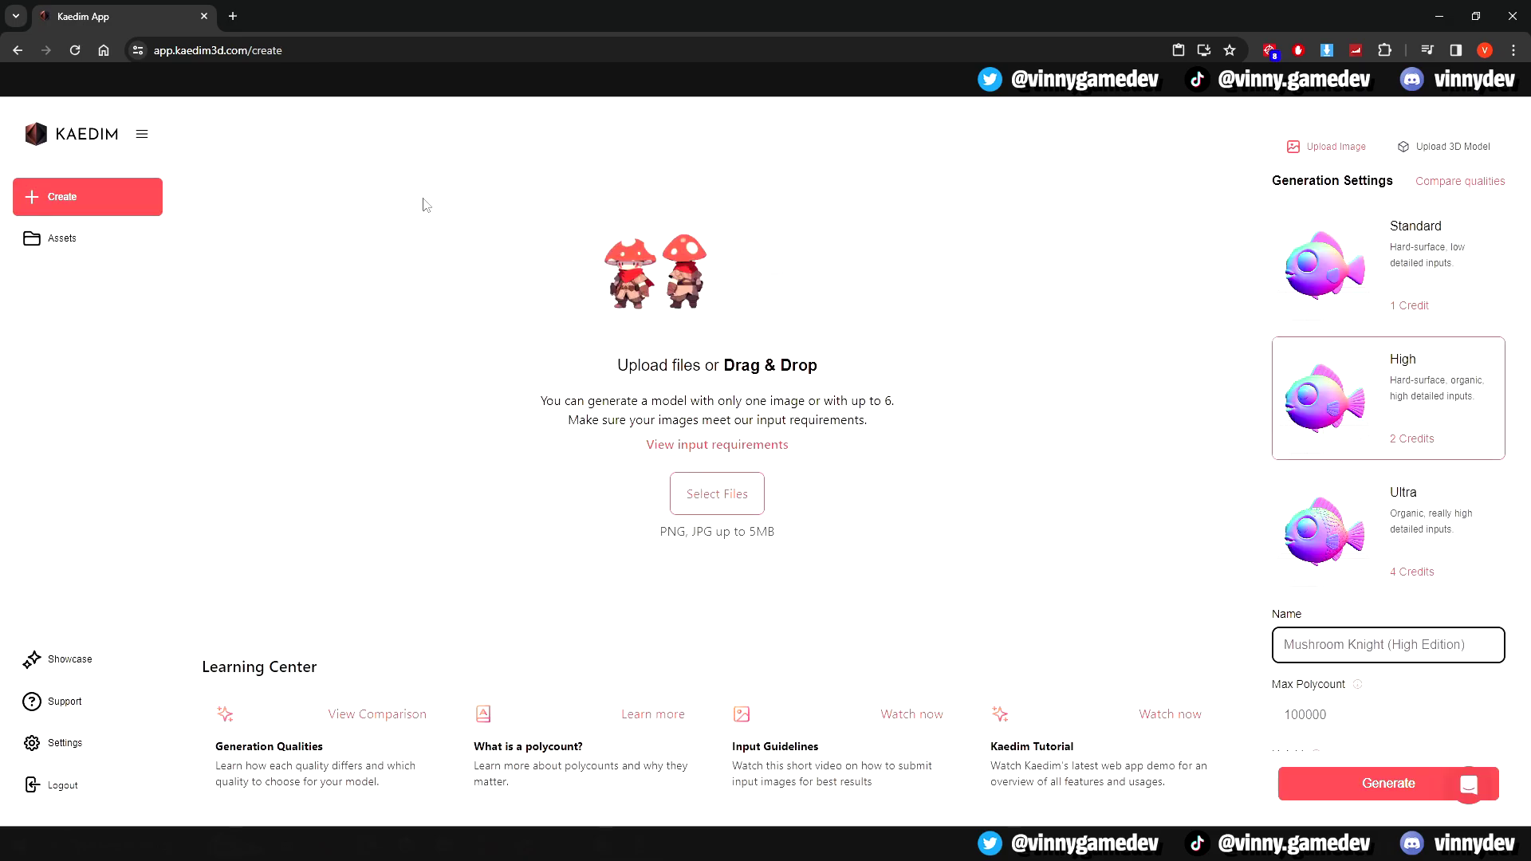
pyautogui.scroll(-1, 1425, 688)
pyautogui.click(1405, 713)
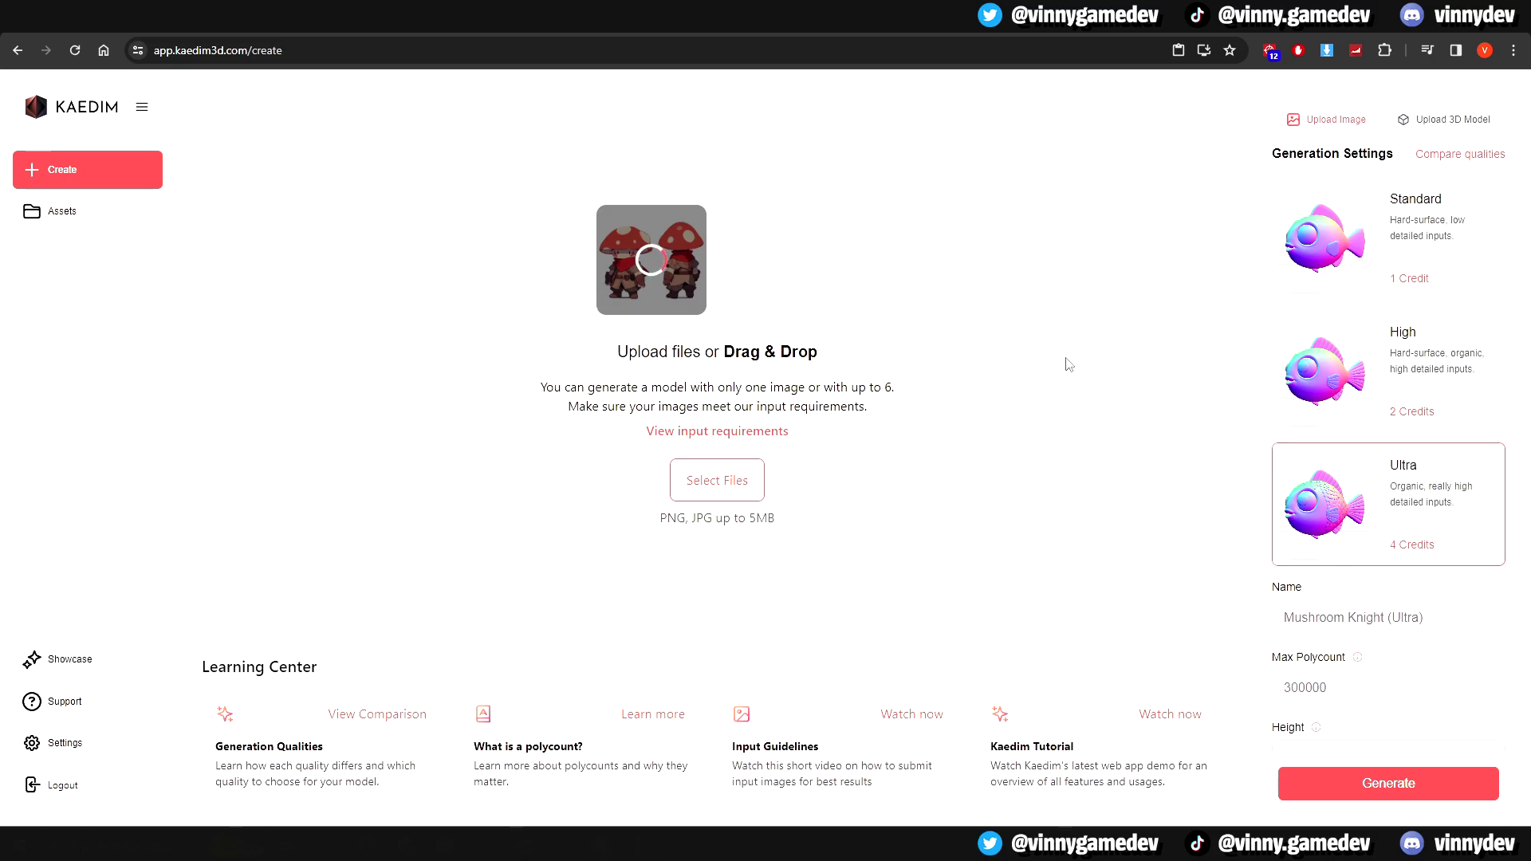
pyautogui.click(1336, 789)
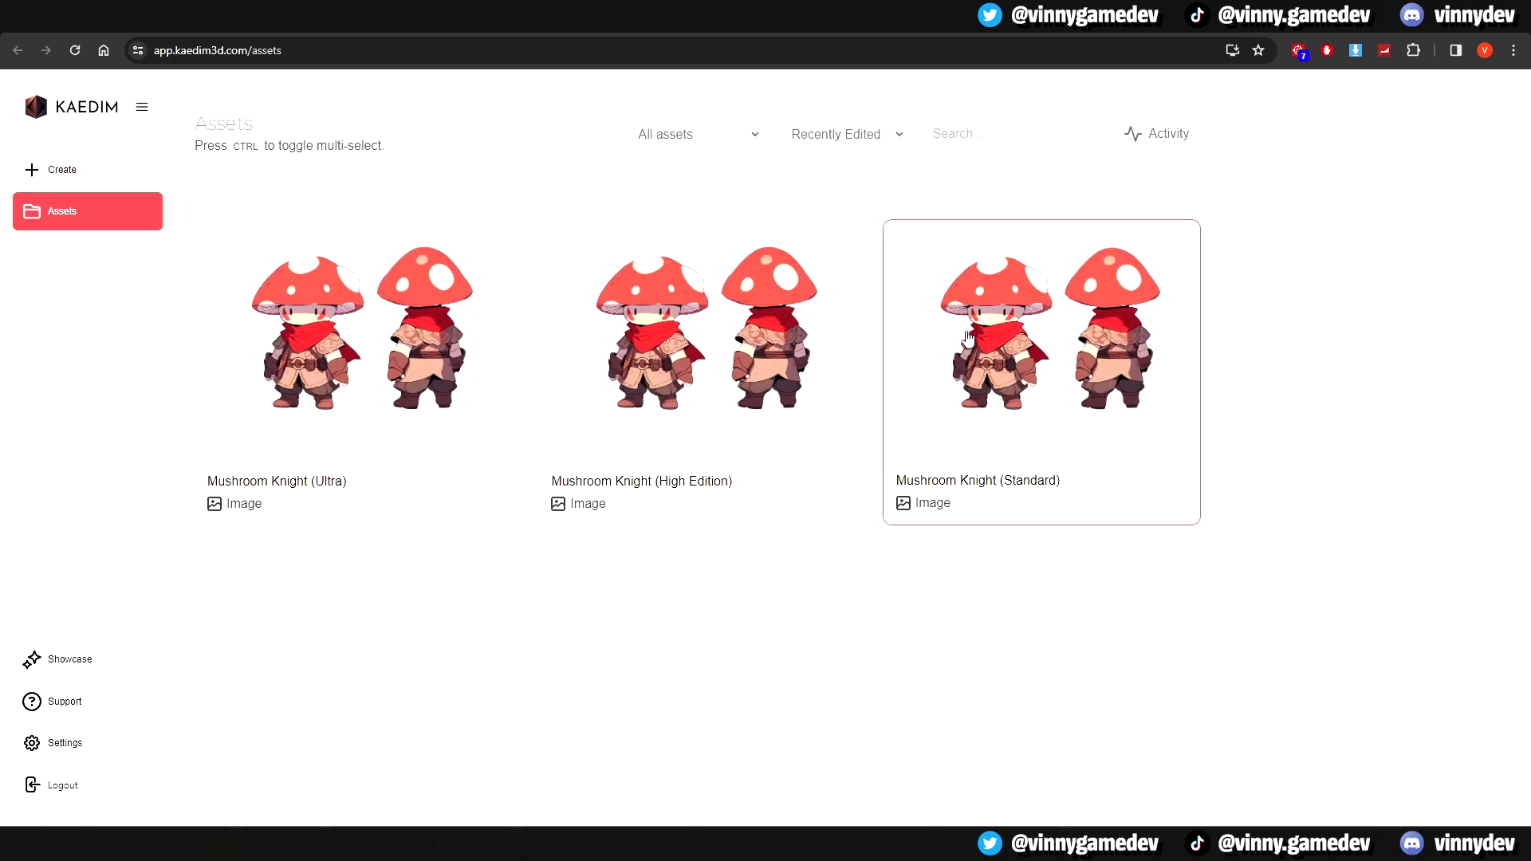
# Reopen Mushroom Knight (Standard) from the library in 3D Studio and examine its level of detail
pyautogui.click(967, 336)
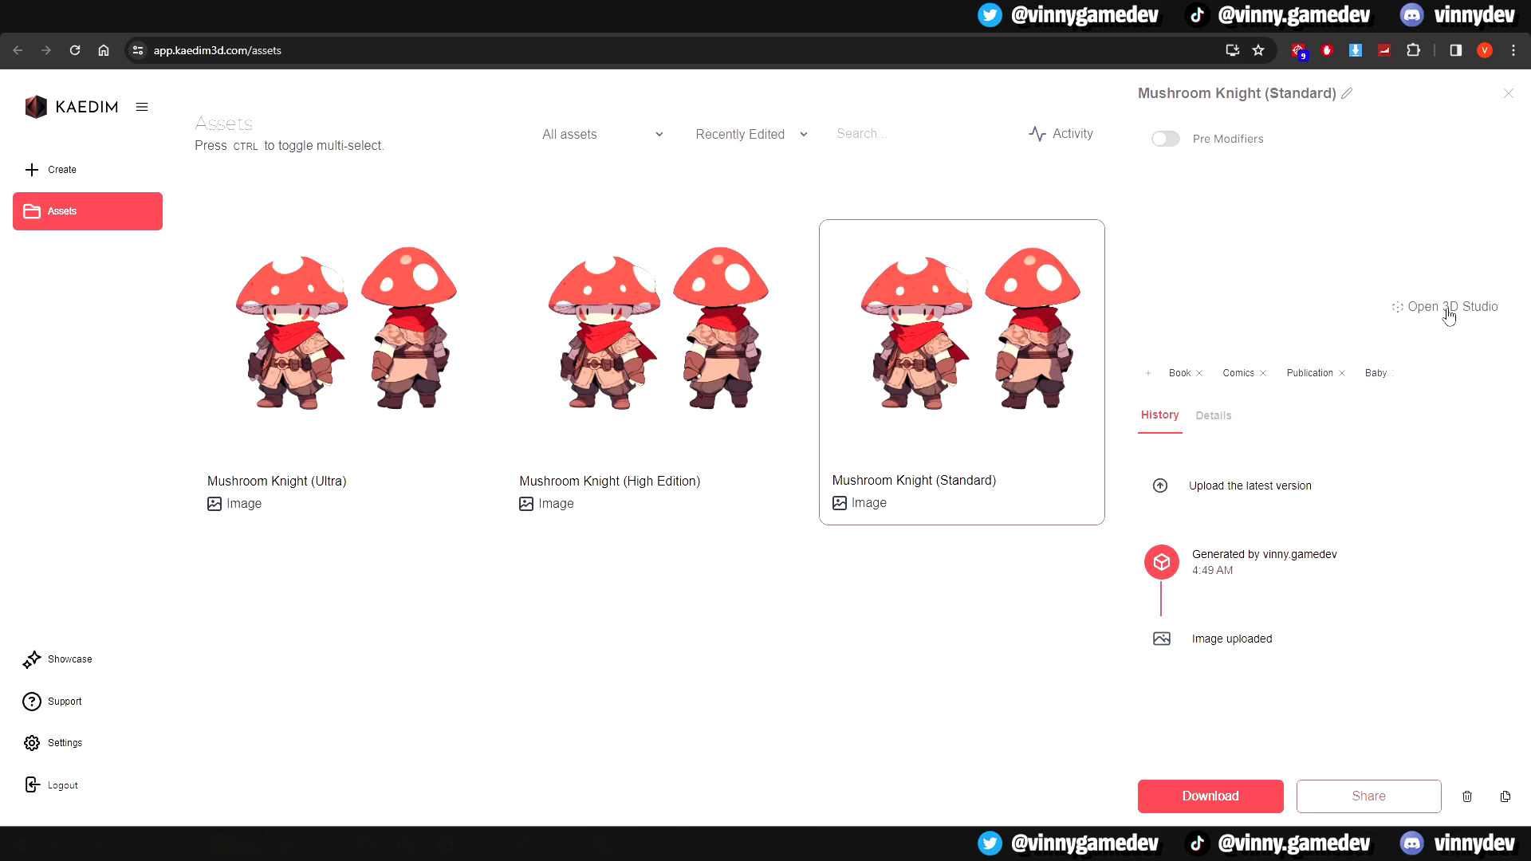
pyautogui.rightClick(1017, 328)
pyautogui.click(1038, 341)
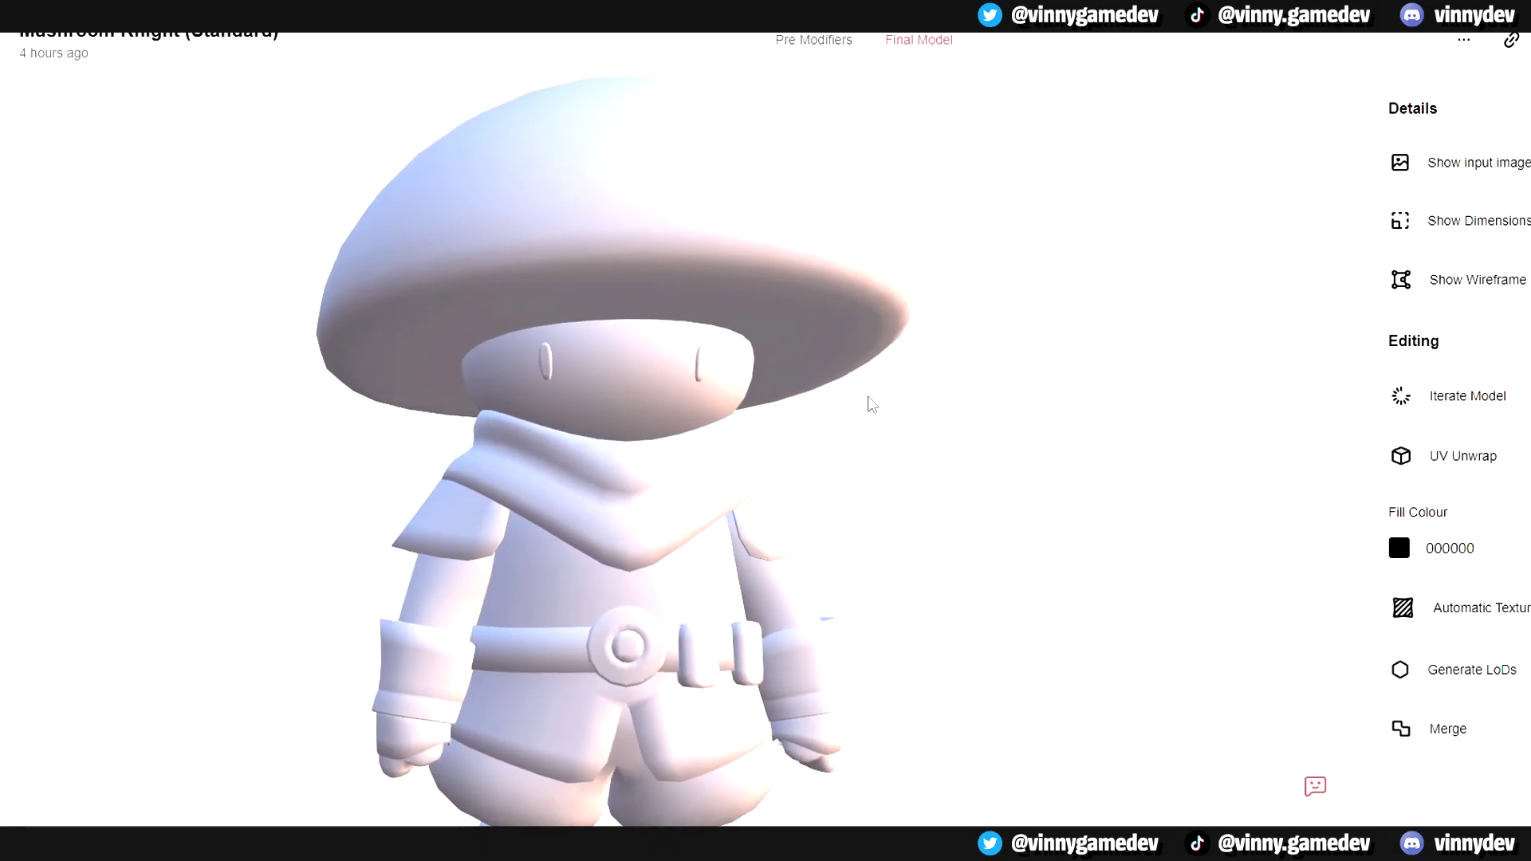
pyautogui.moveTo(872, 405); pyautogui.dragTo(928, 413)
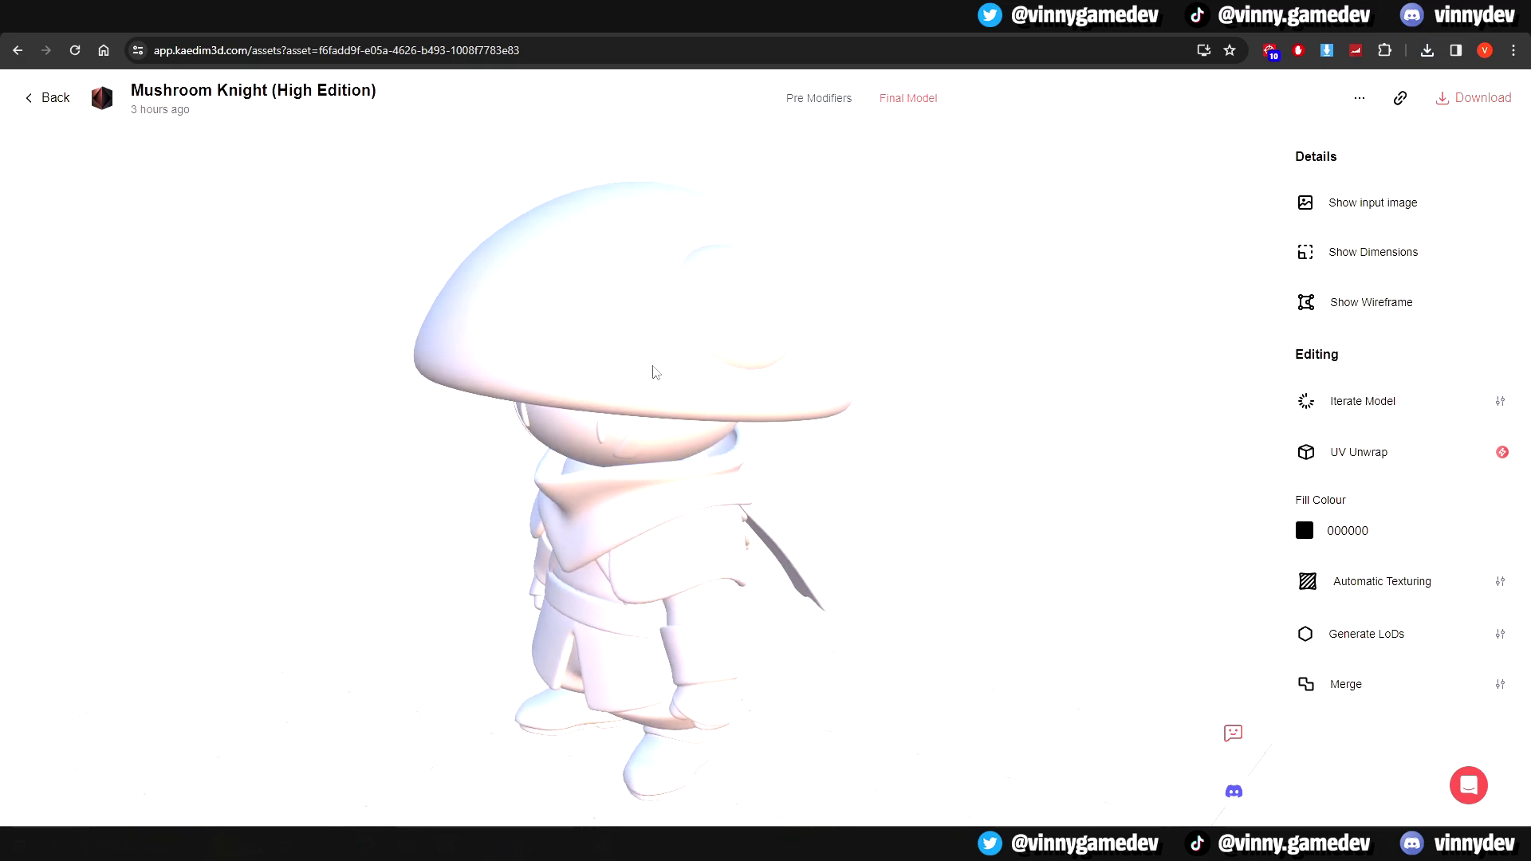
# Examine the Mushroom Knight (High Edition) and Mushroom Knight (Ultra) models from several angles to compare their detail
pyautogui.moveTo(668, 448); pyautogui.dragTo(510, 498)
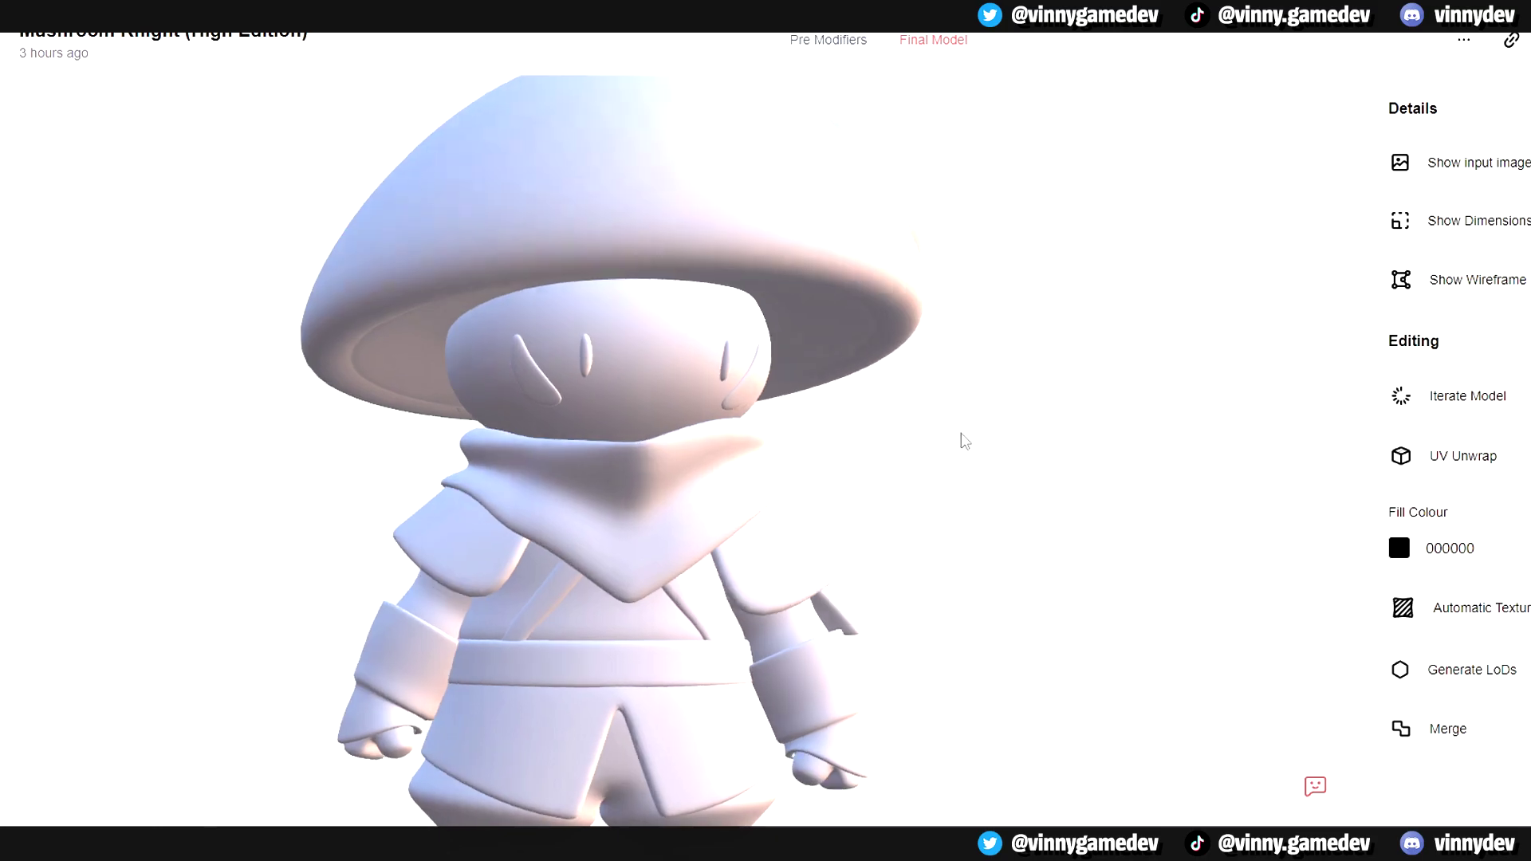
pyautogui.scroll(-4, 931, 436)
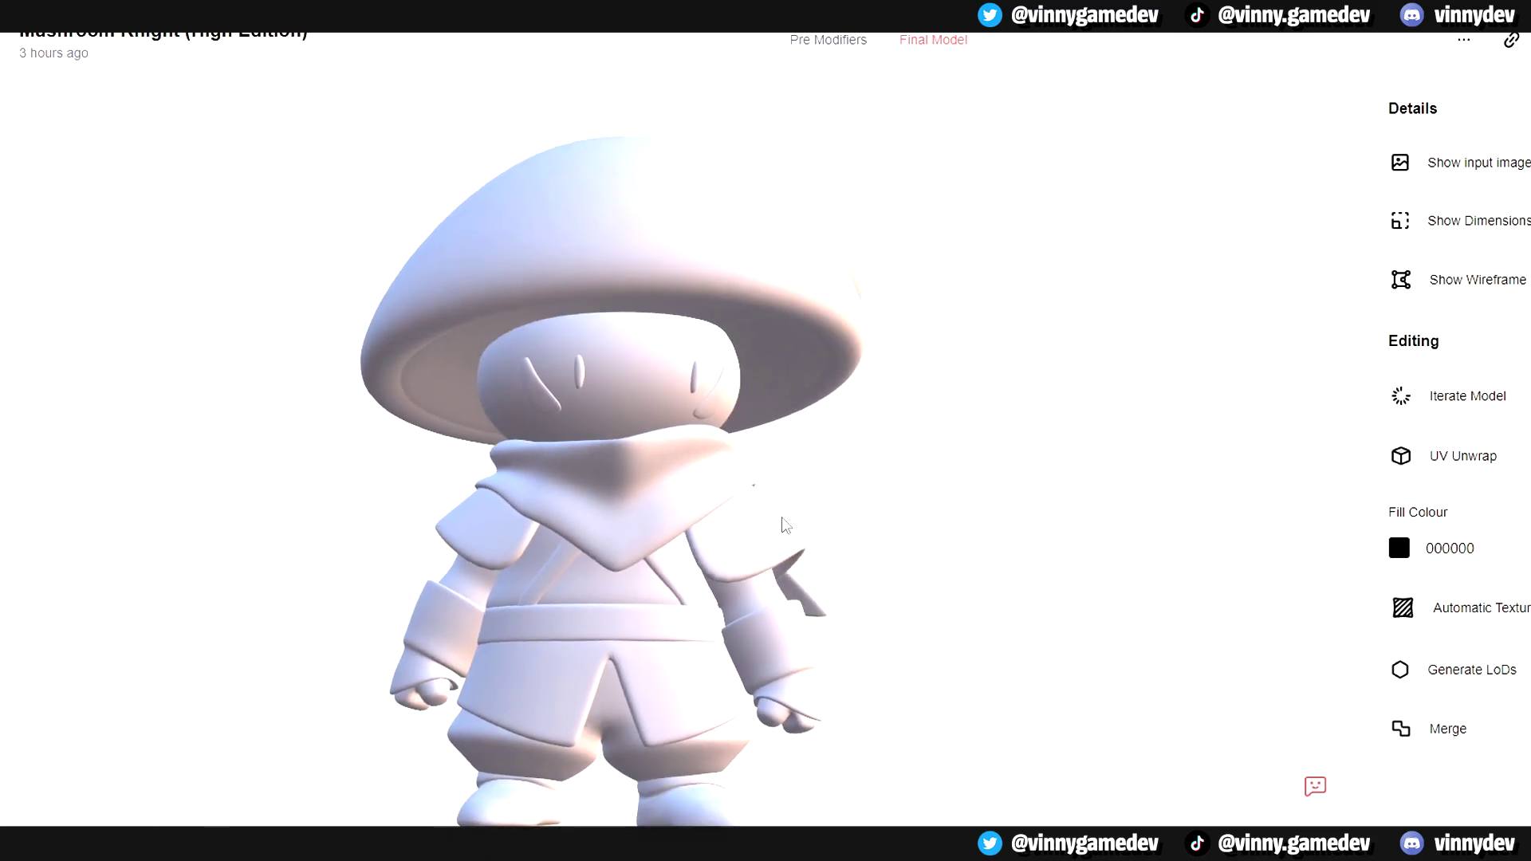
pyautogui.moveTo(785, 525); pyautogui.dragTo(829, 526)
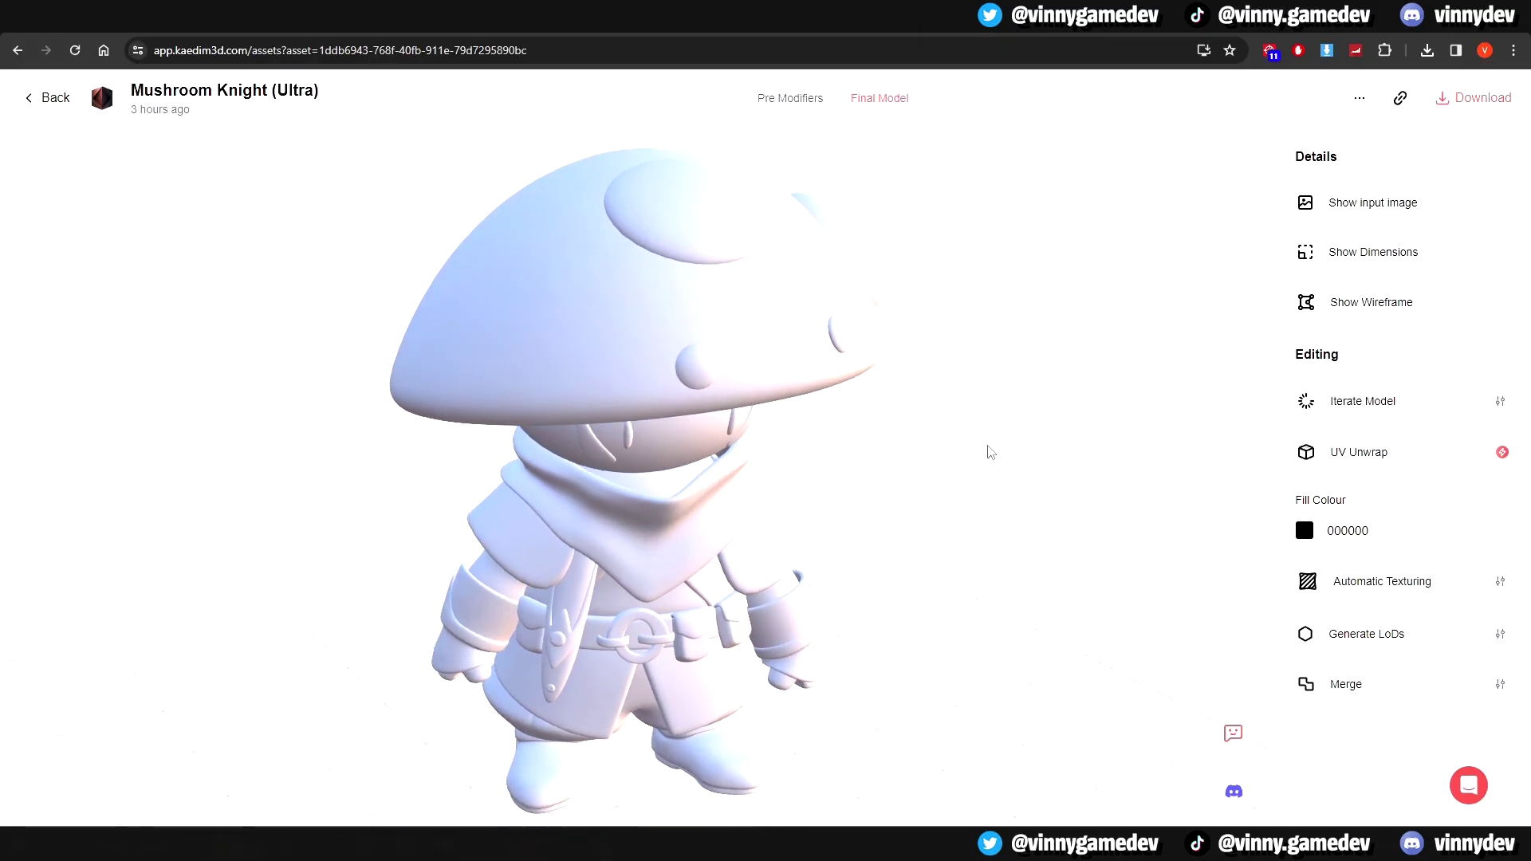
pyautogui.moveTo(988, 452); pyautogui.dragTo(349, 414)
pyautogui.moveTo(467, 468); pyautogui.dragTo(513, 470)
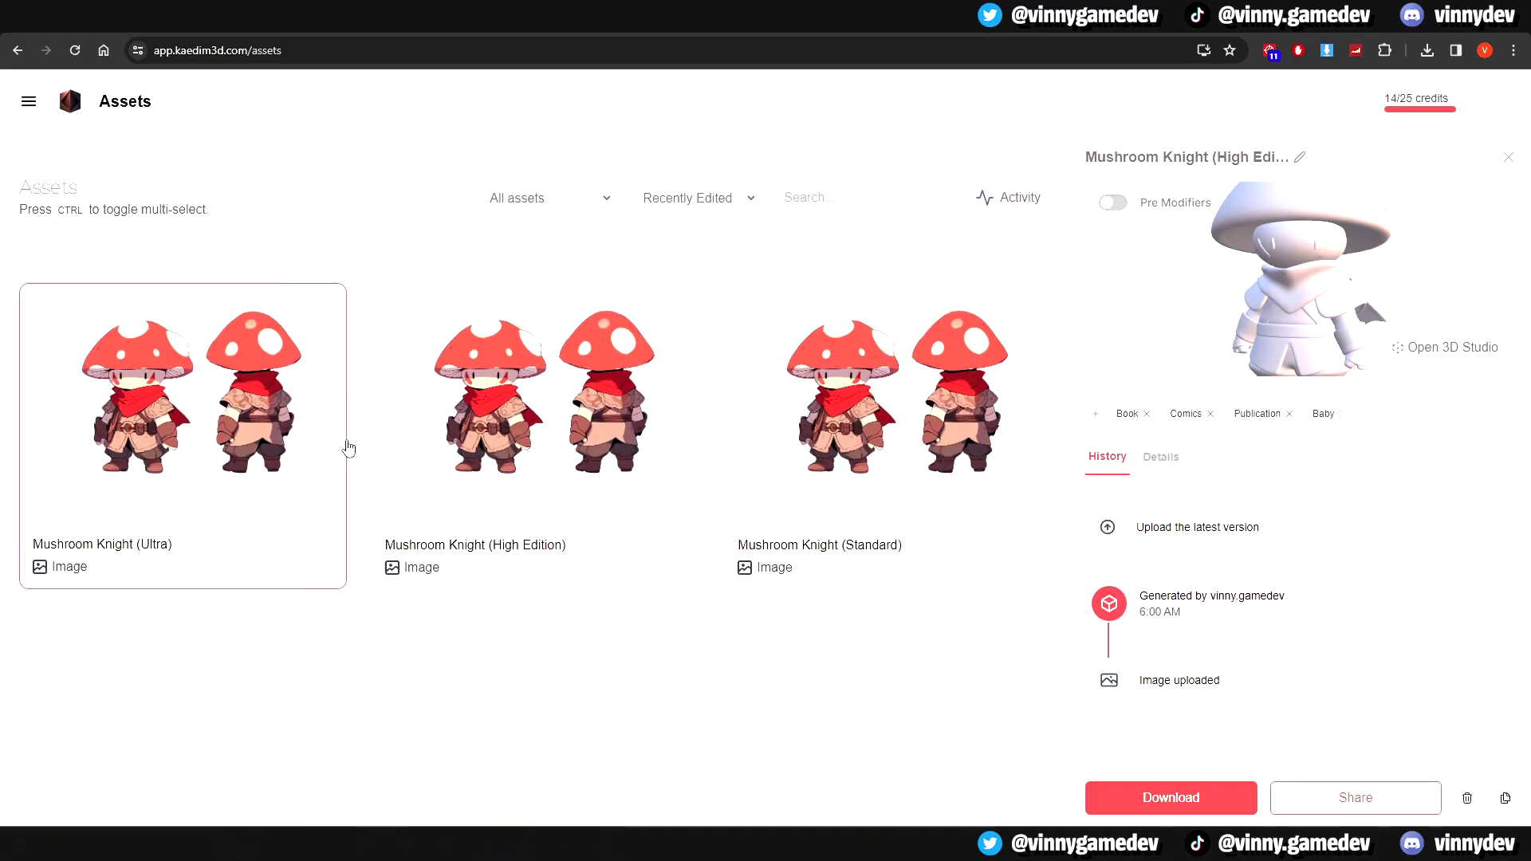
# Preview the High Edition, Ultra and Standard mushroom knights in turn in the asset library
pyautogui.click(647, 441)
pyautogui.click(343, 442)
pyautogui.click(925, 431)
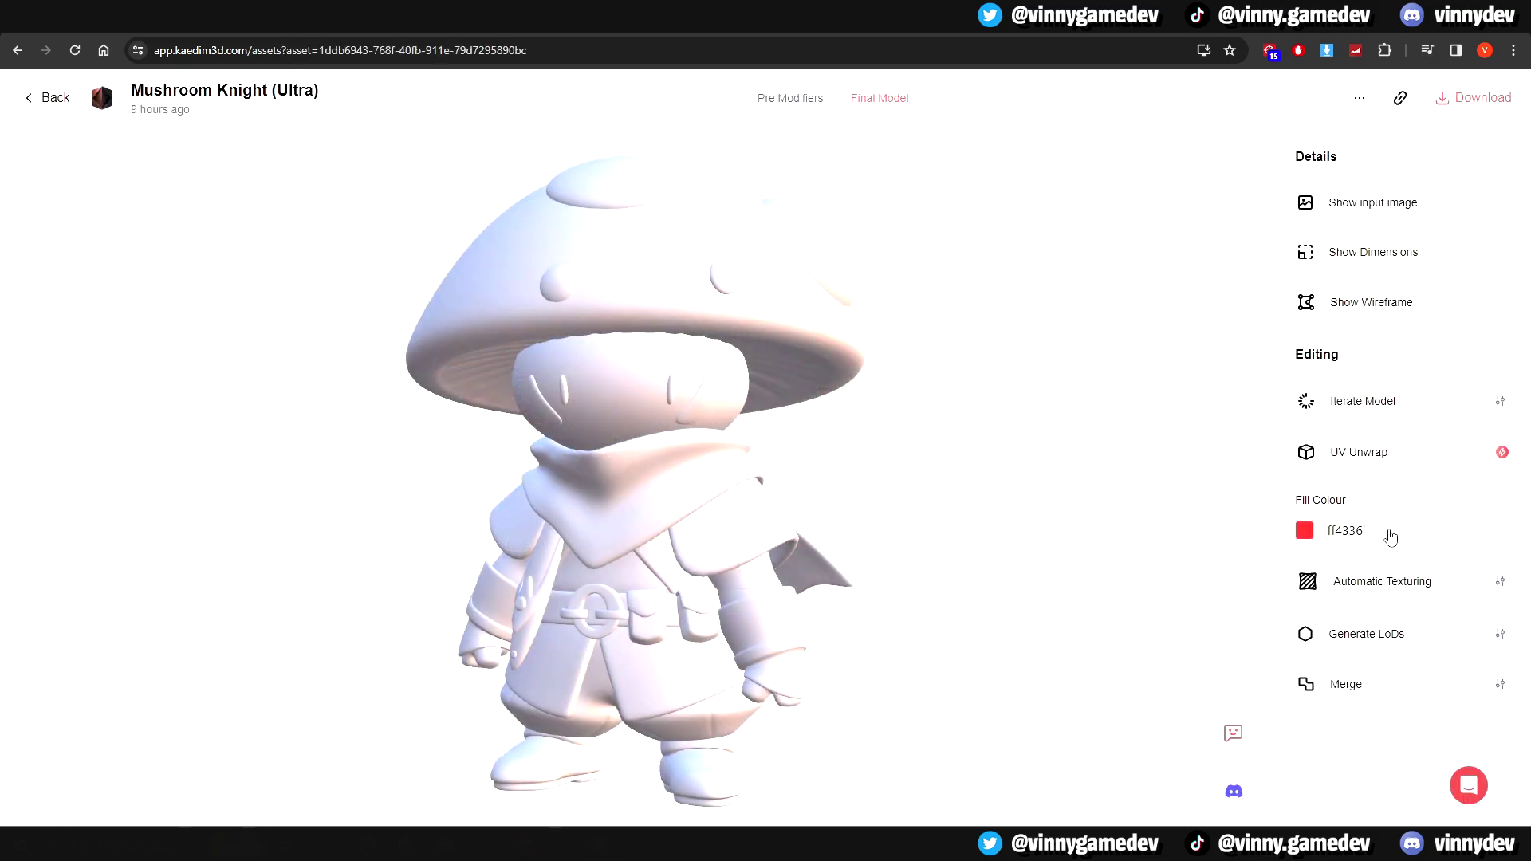
# Enable Sample from image for the Ultra model's Fill Colour and fill the mushroom cap and scarf with the sampled red fe6850
pyautogui.click(1390, 539)
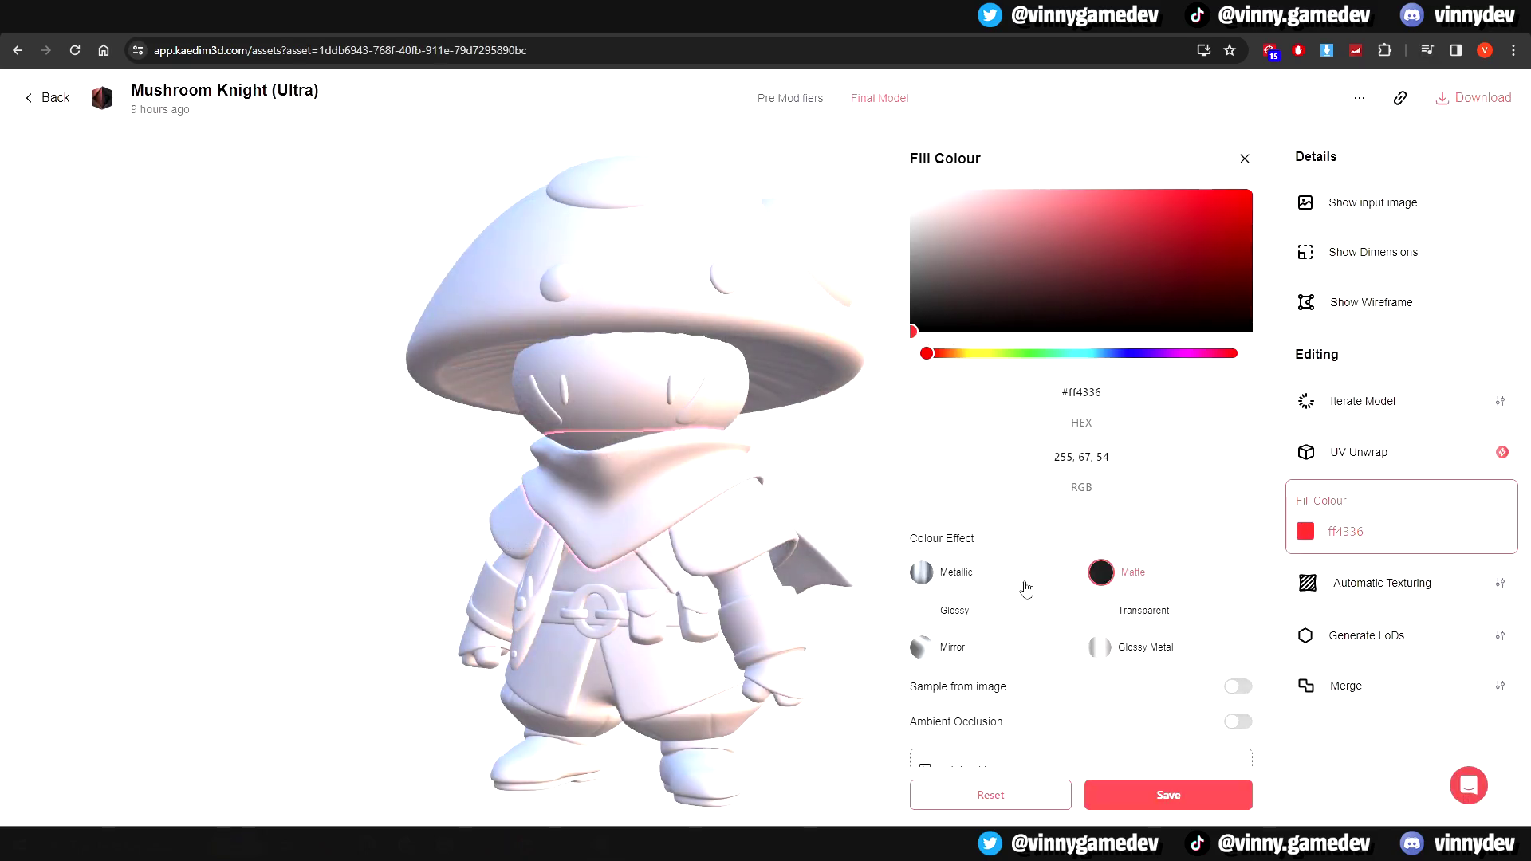
pyautogui.scroll(-1, 997, 666)
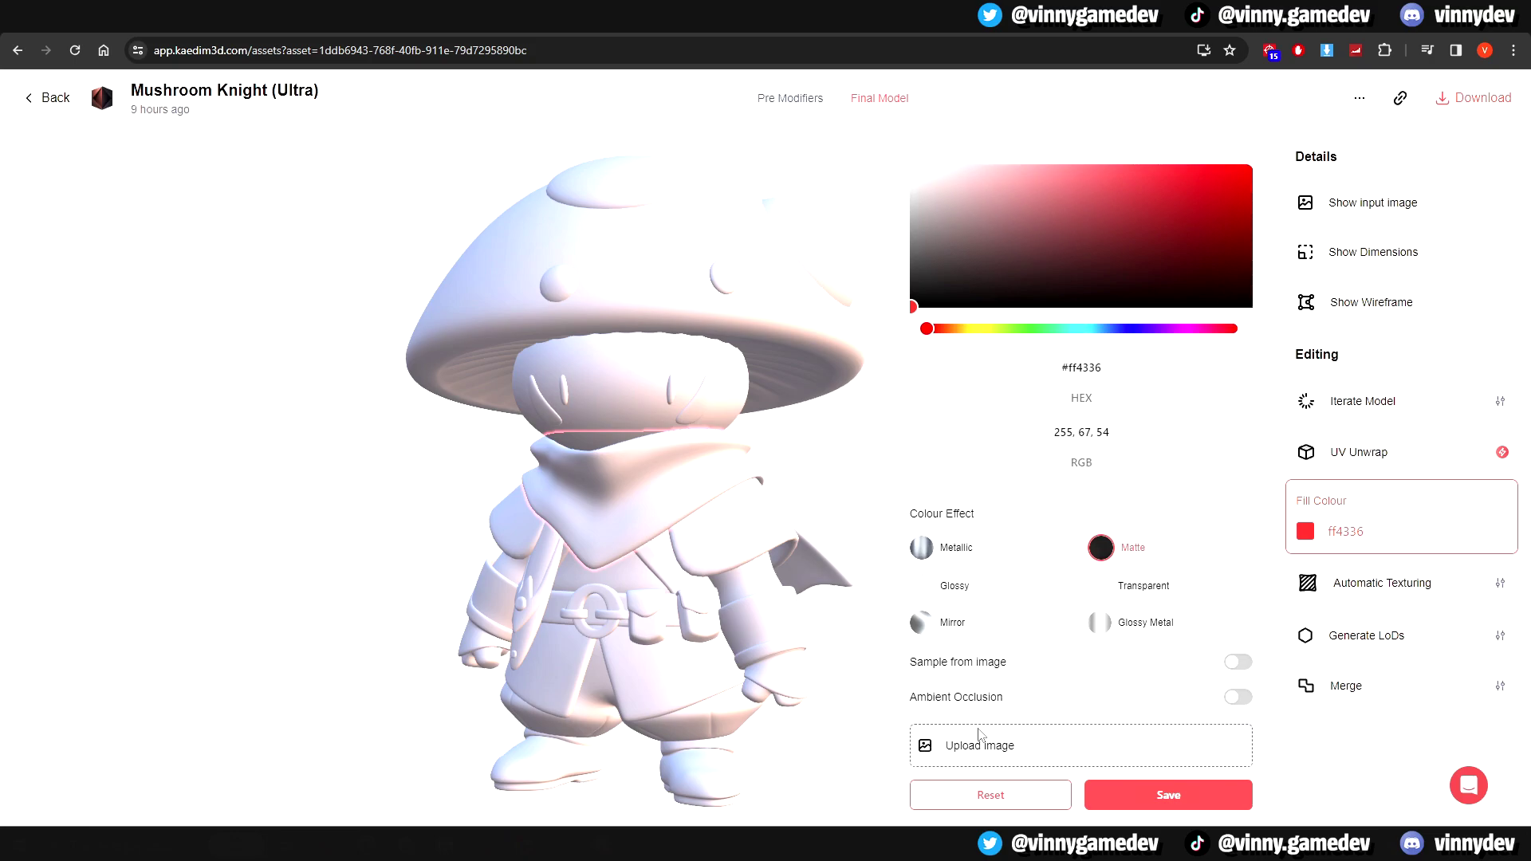
pyautogui.click(1236, 662)
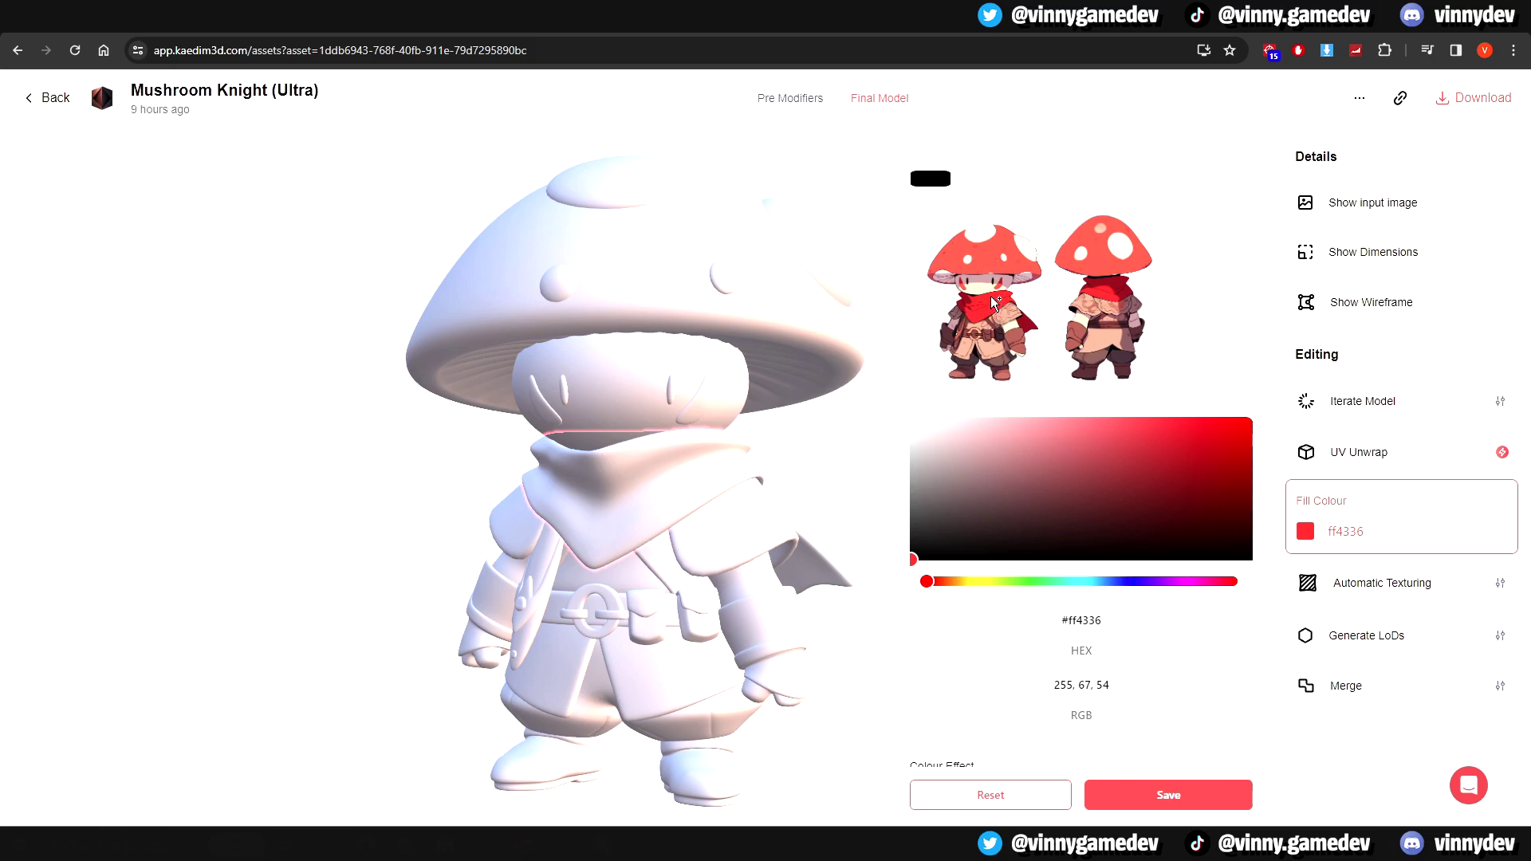
pyautogui.click(993, 256)
pyautogui.click(656, 256)
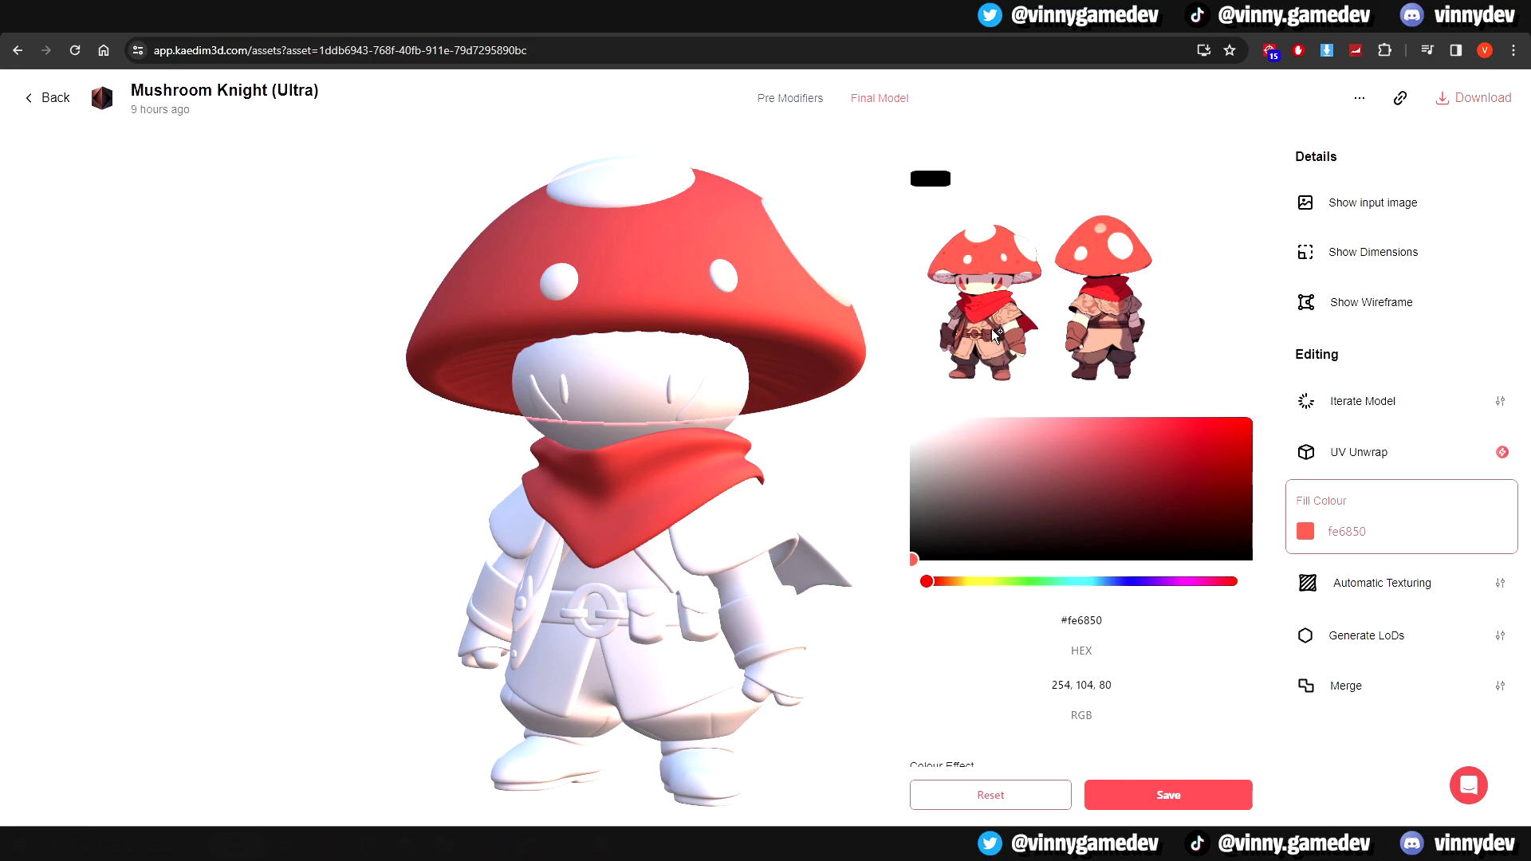
pyautogui.scroll(1, 1025, 333)
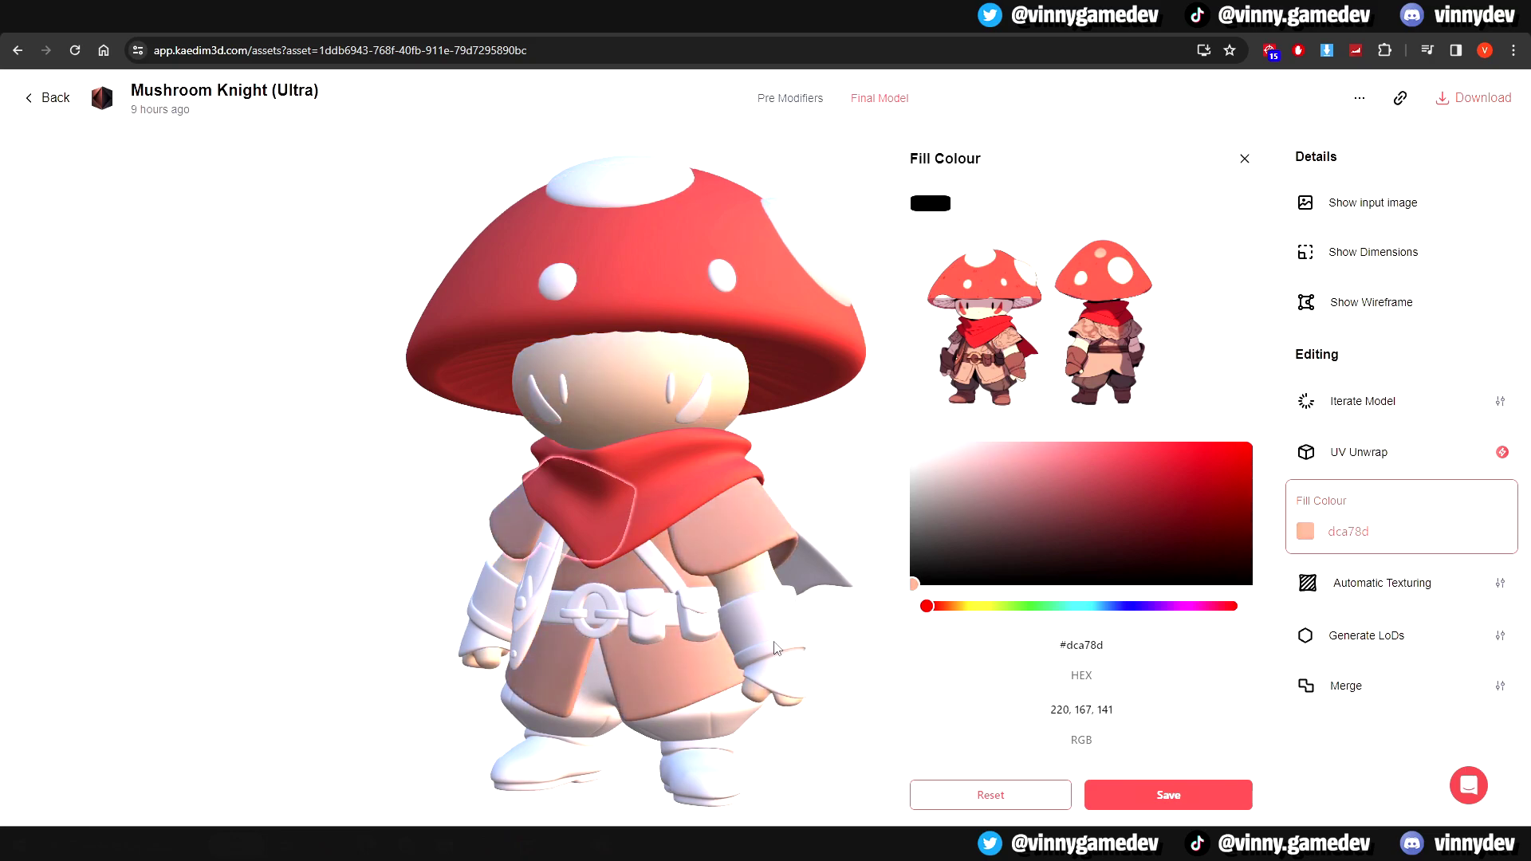
# Fill the knight's wrist guards and gloves with the brown af685b sampled from the reference image
pyautogui.click(774, 648)
pyautogui.click(1012, 363)
pyautogui.click(762, 625)
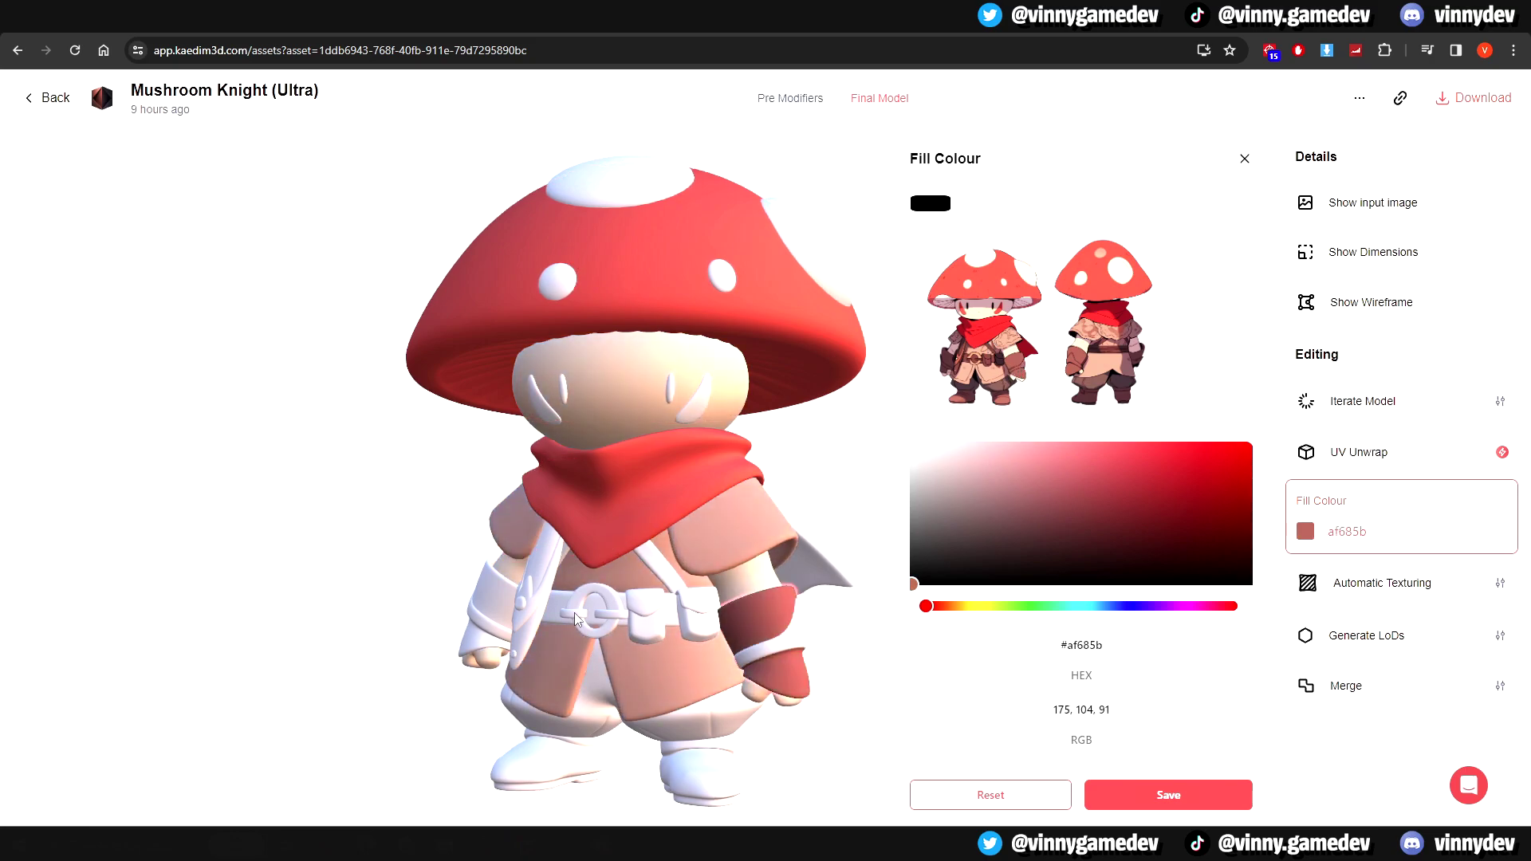
pyautogui.click(504, 608)
# Fill the tunic and belt pouches with browns sampled from the reference image, using 511e1a for the pouches
pyautogui.scroll(3, 503, 608)
pyautogui.click(989, 355)
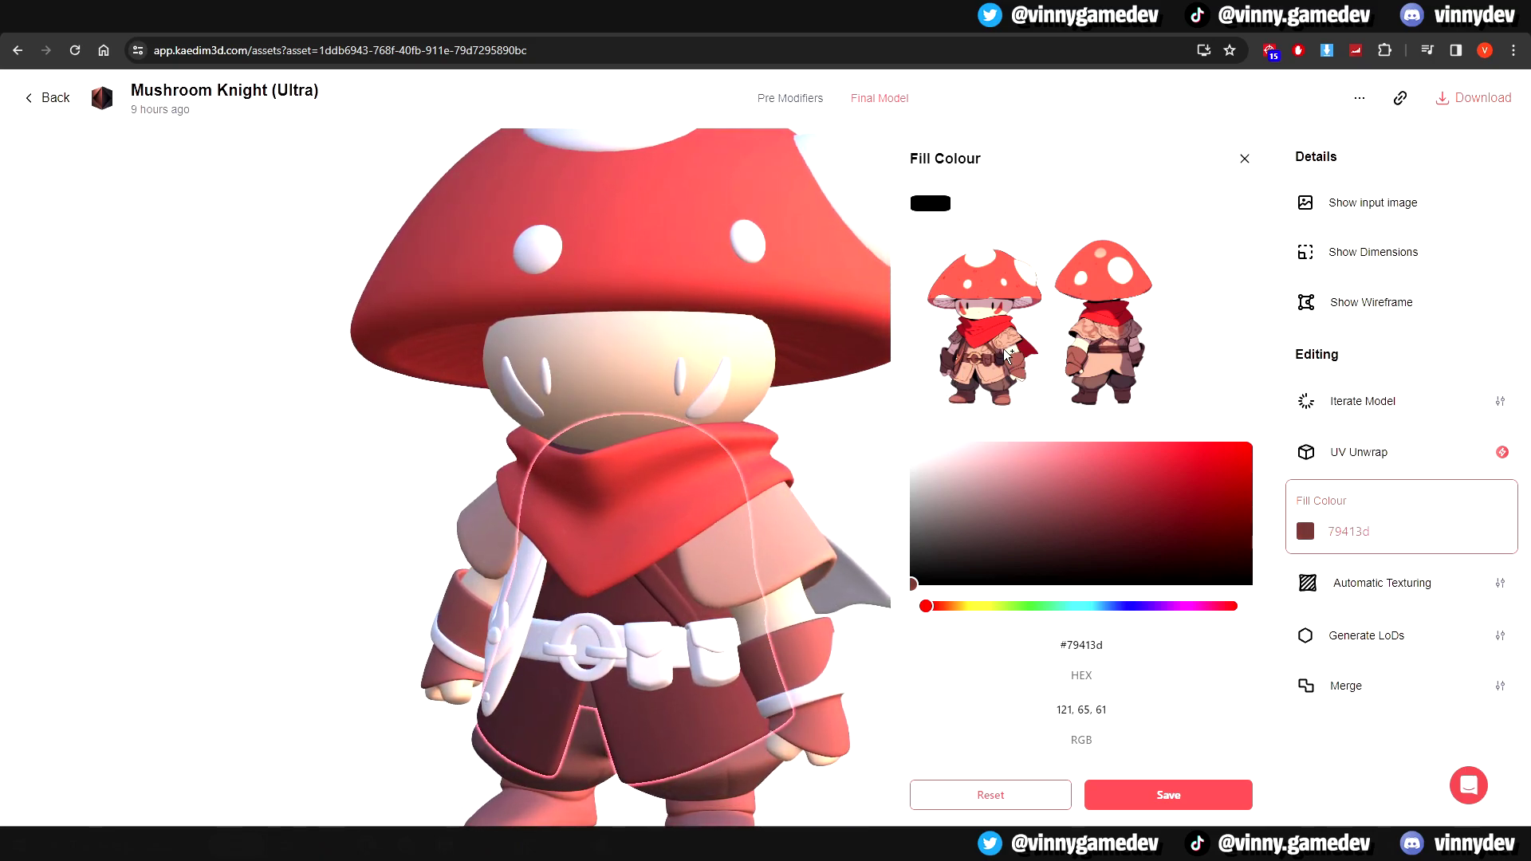
pyautogui.click(987, 372)
pyautogui.moveTo(819, 481); pyautogui.dragTo(1109, 347)
pyautogui.click(1110, 347)
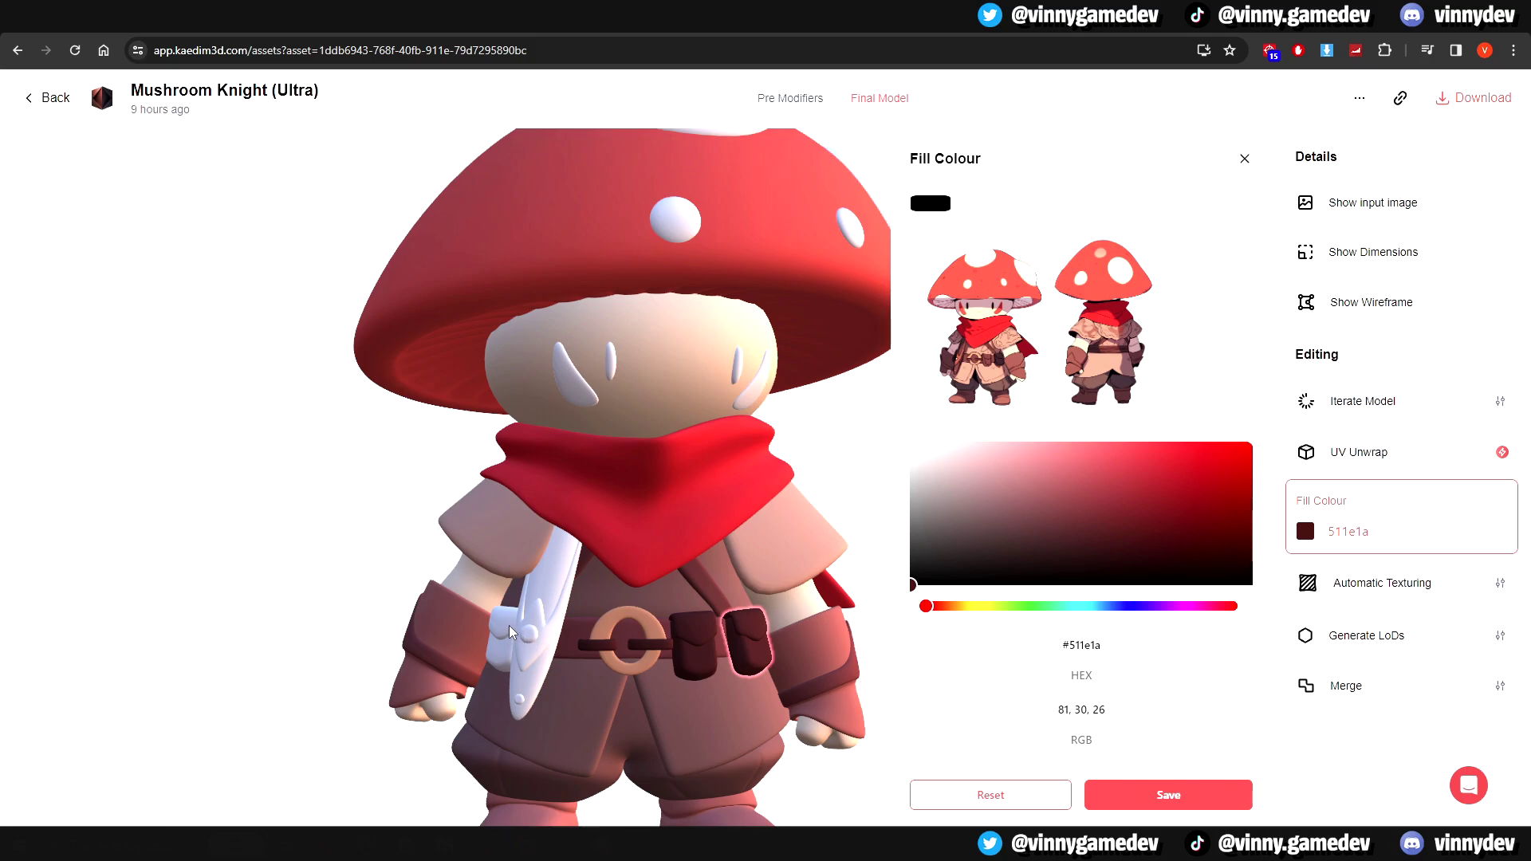
pyautogui.click(510, 634)
pyautogui.moveTo(295, 546); pyautogui.dragTo(325, 547)
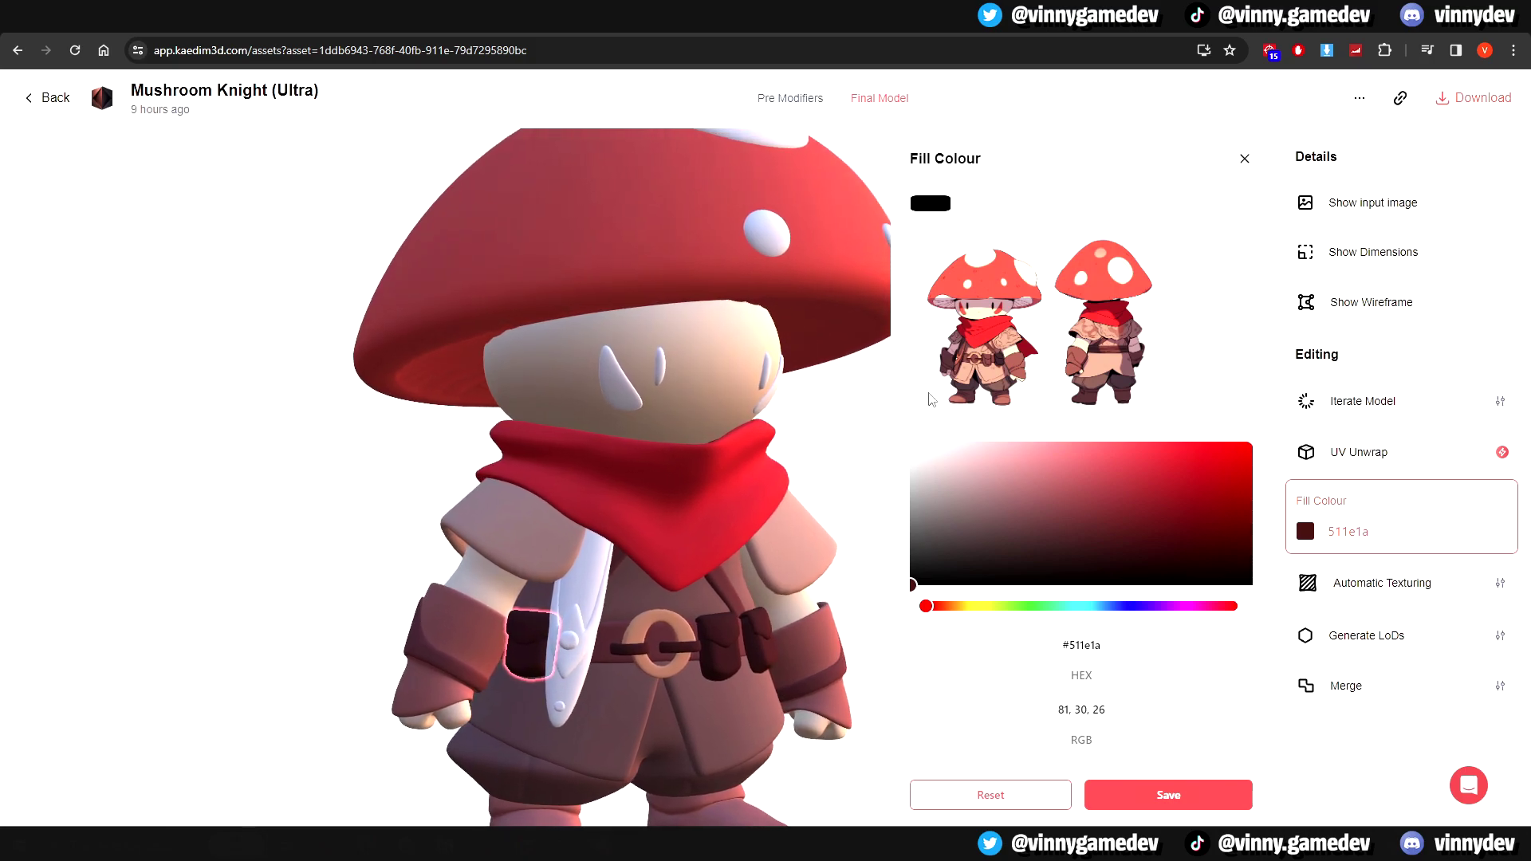
# Fill the knight's eyes with the dark colour 44373a sampled from the face in the reference image
pyautogui.click(970, 310)
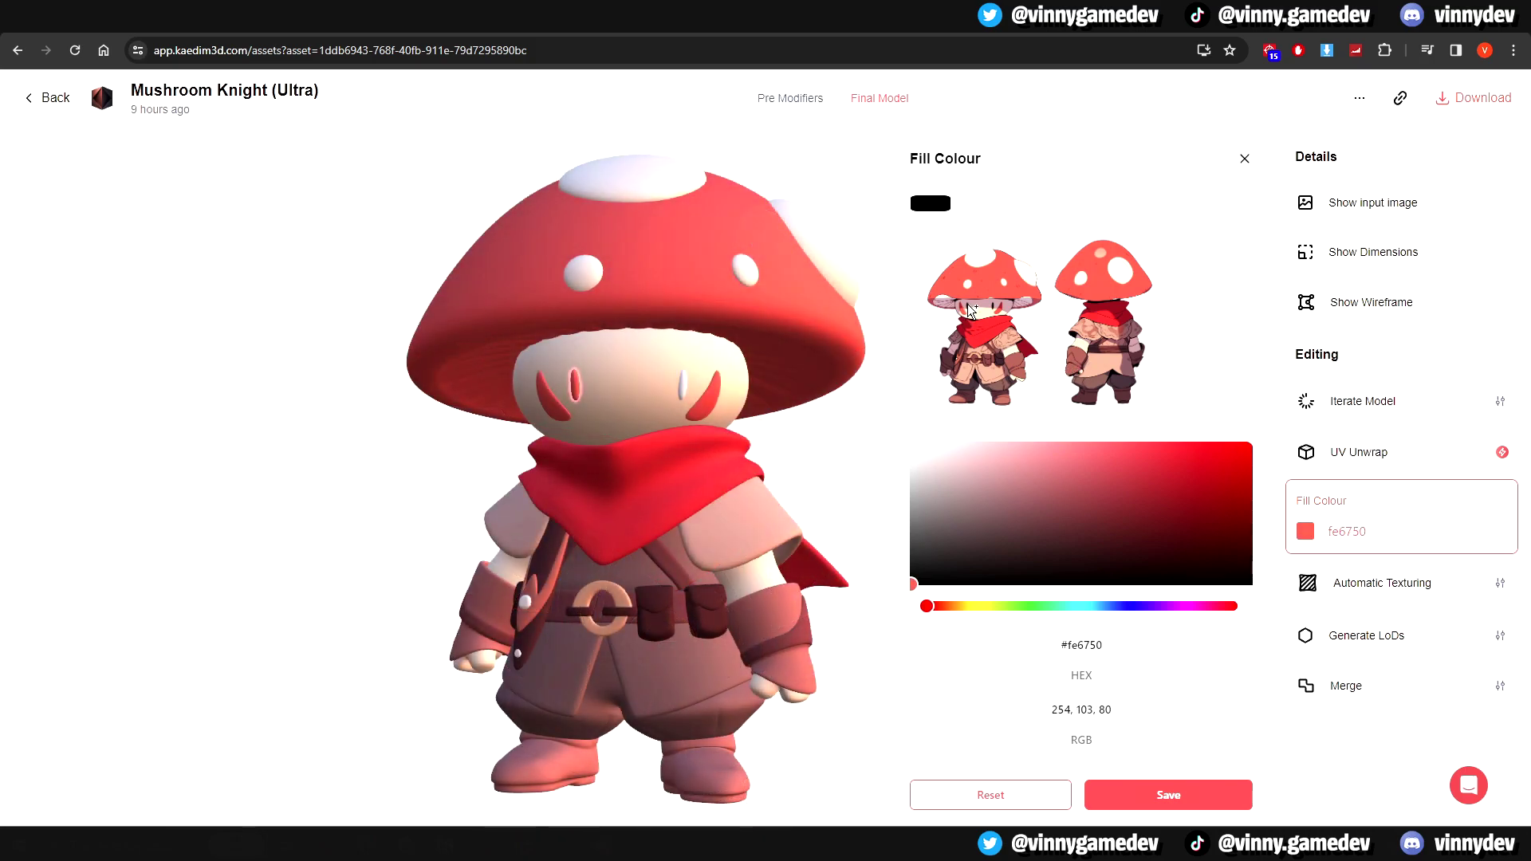
pyautogui.click(971, 309)
pyautogui.click(687, 389)
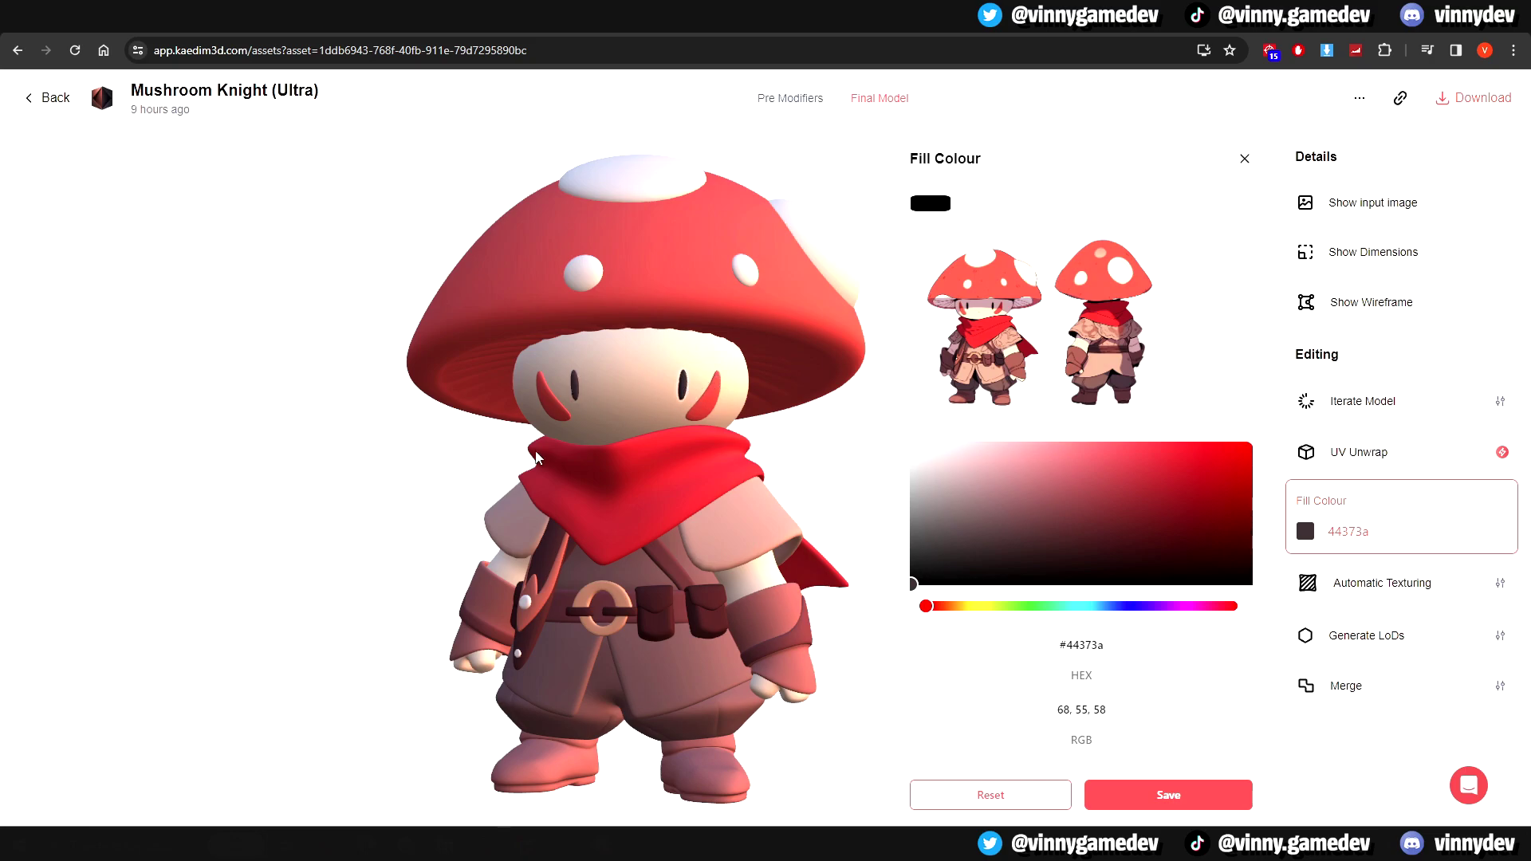
# Review the coloured knight and save its fill colours
pyautogui.scroll(-6, 292, 507)
pyautogui.moveTo(294, 553); pyautogui.dragTo(1191, 582)
pyautogui.moveTo(914, 584); pyautogui.dragTo(1012, 557)
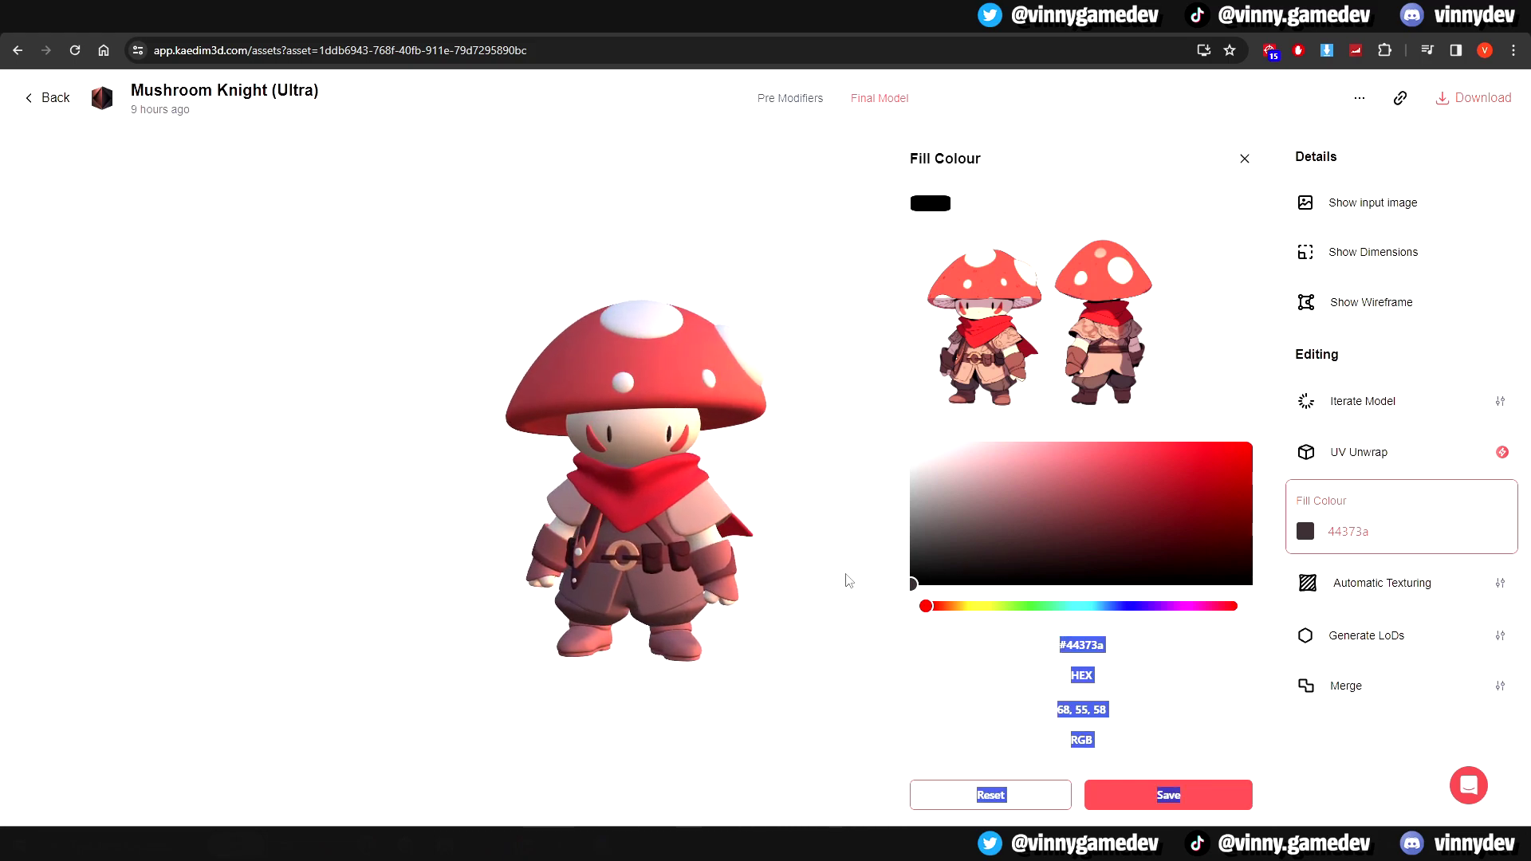
pyautogui.click(1184, 794)
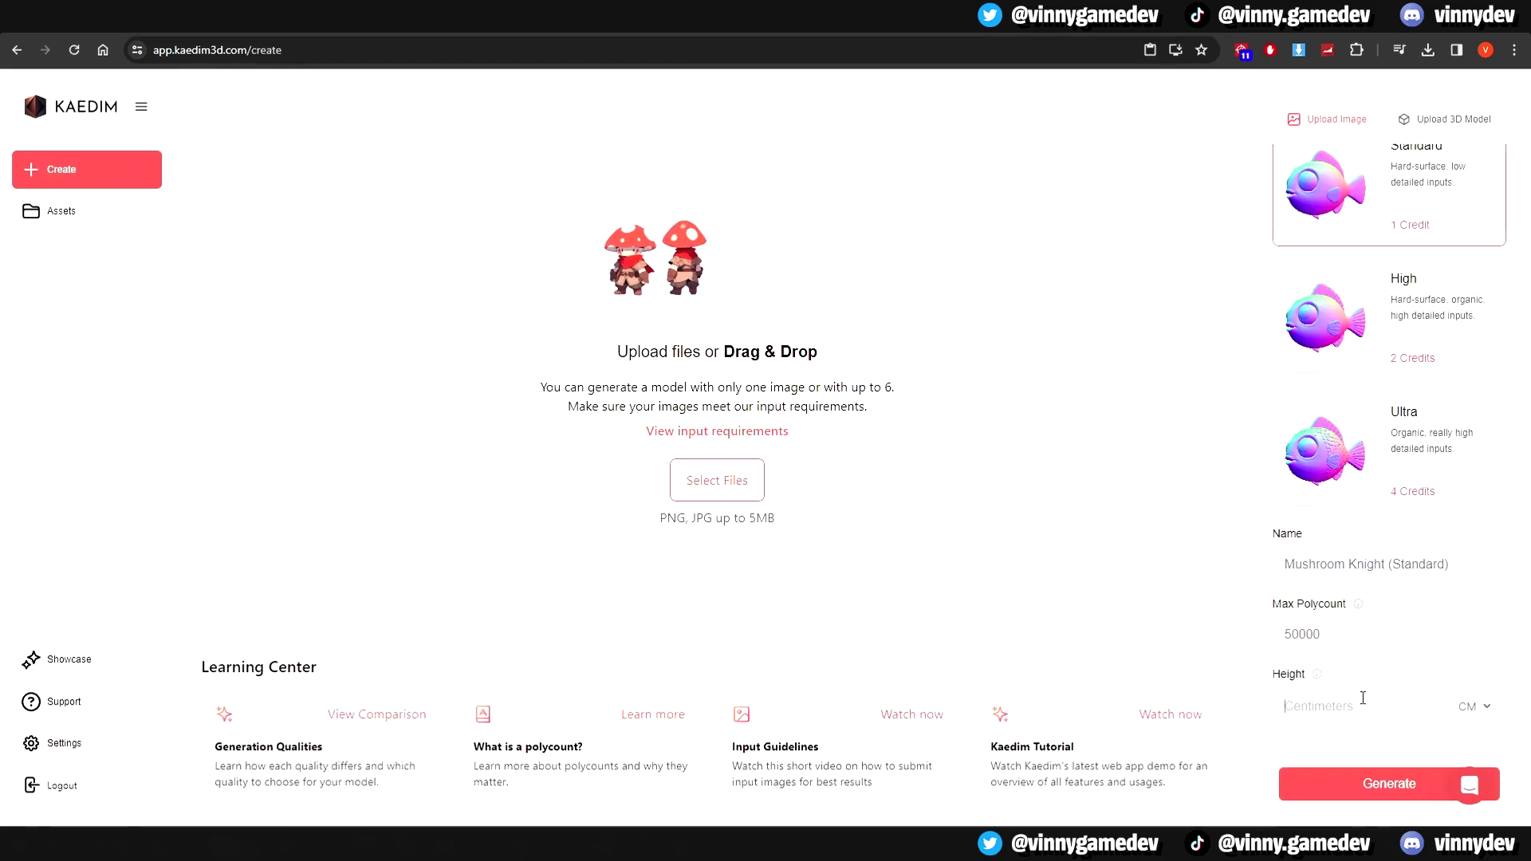
pyautogui.write('200')
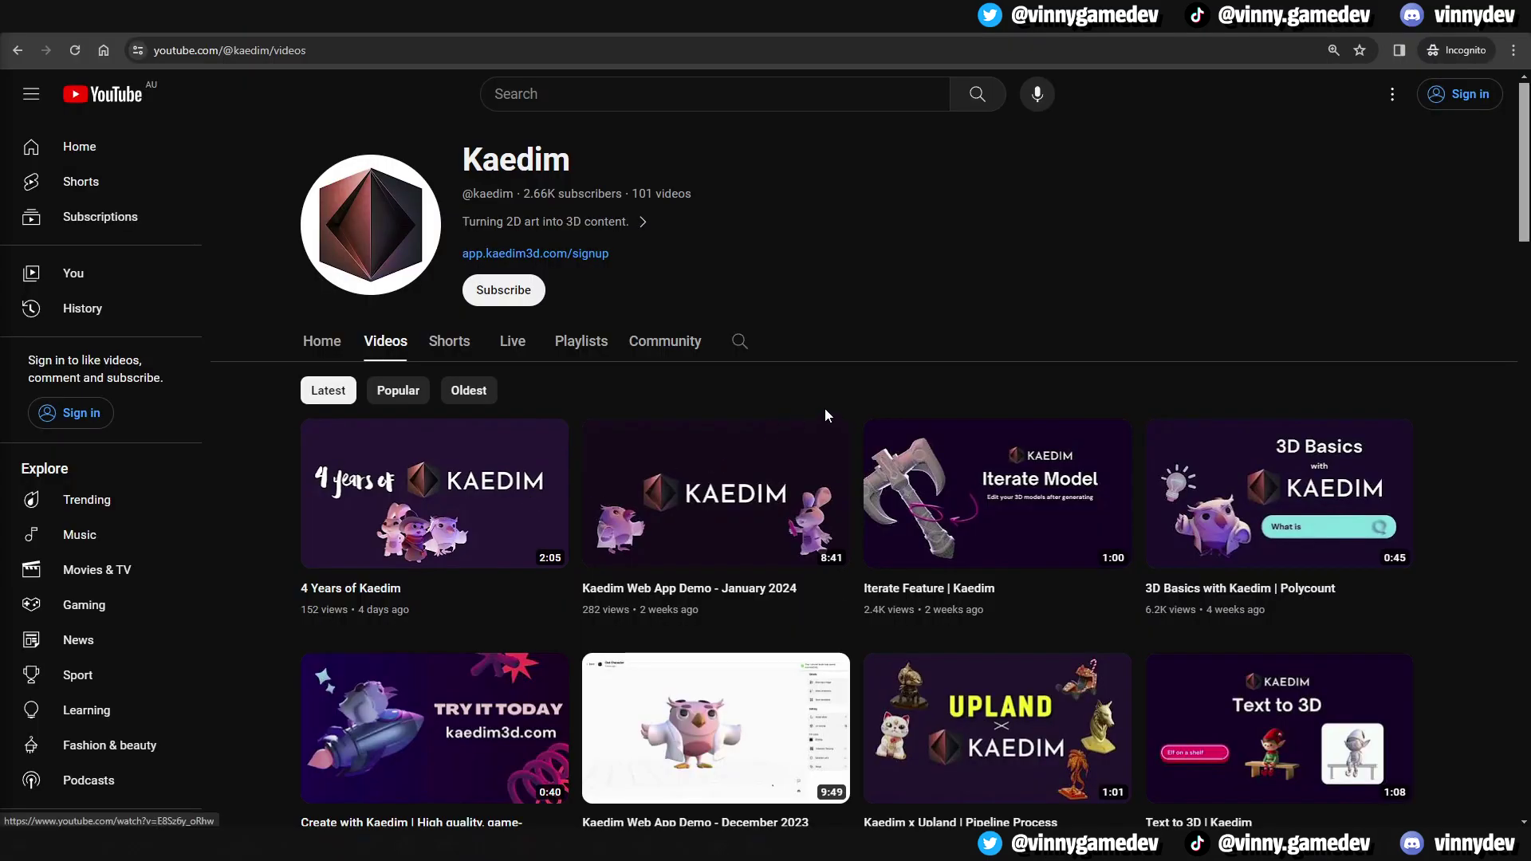
# Look through Kaedim's YouTube video list and its LinkedIn company page, including the employees section
pyautogui.scroll(-10, 827, 410)
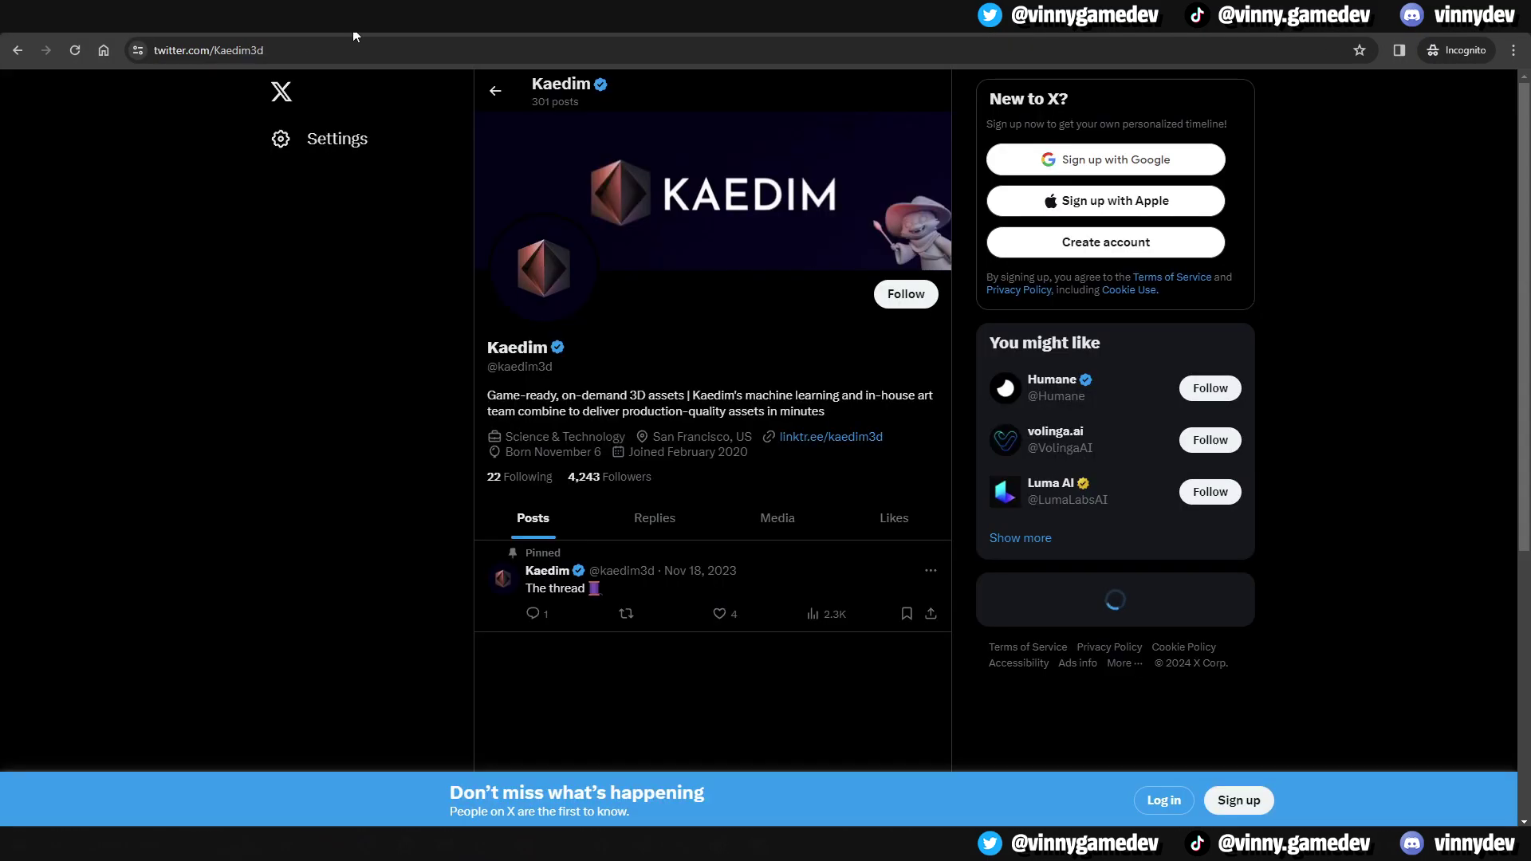
pyautogui.scroll(-1, 745, 375)
pyautogui.scroll(1, 745, 376)
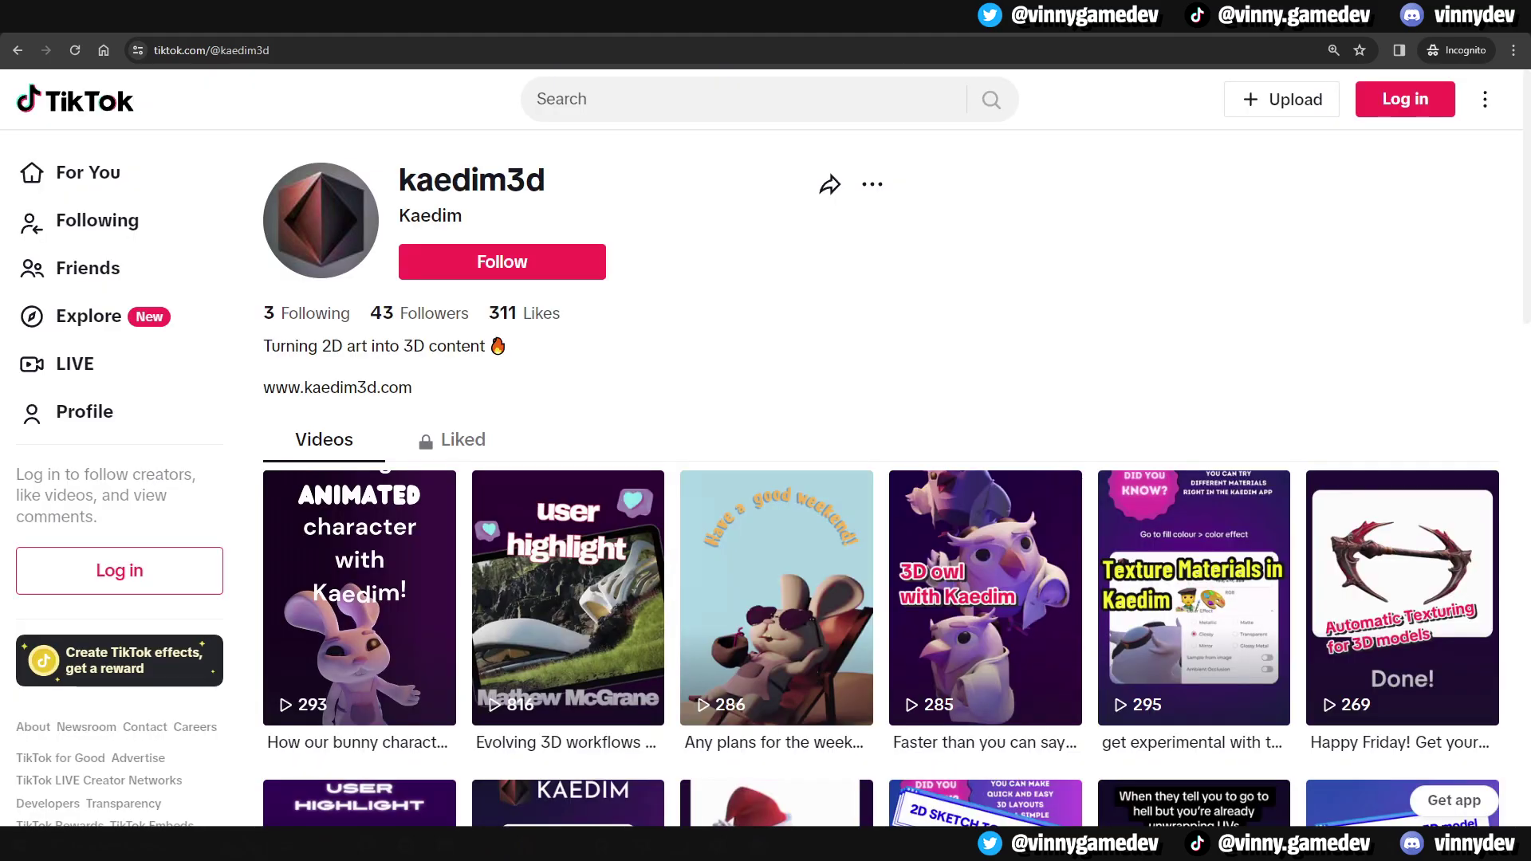
pyautogui.scroll(-3, 839, 347)
pyautogui.scroll(-15, 838, 348)
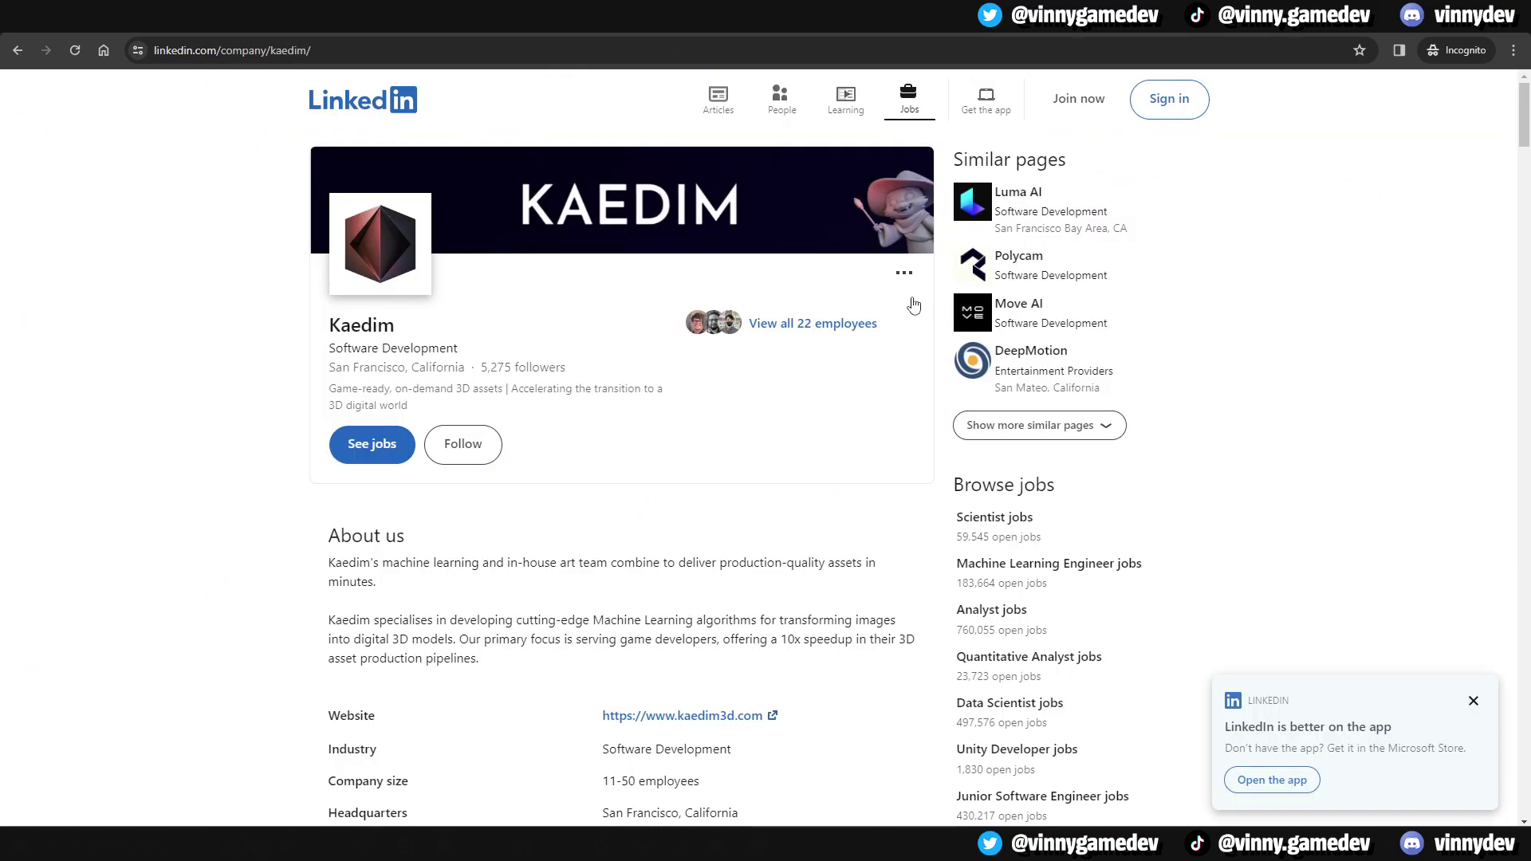
pyautogui.scroll(-10, 957, 342)
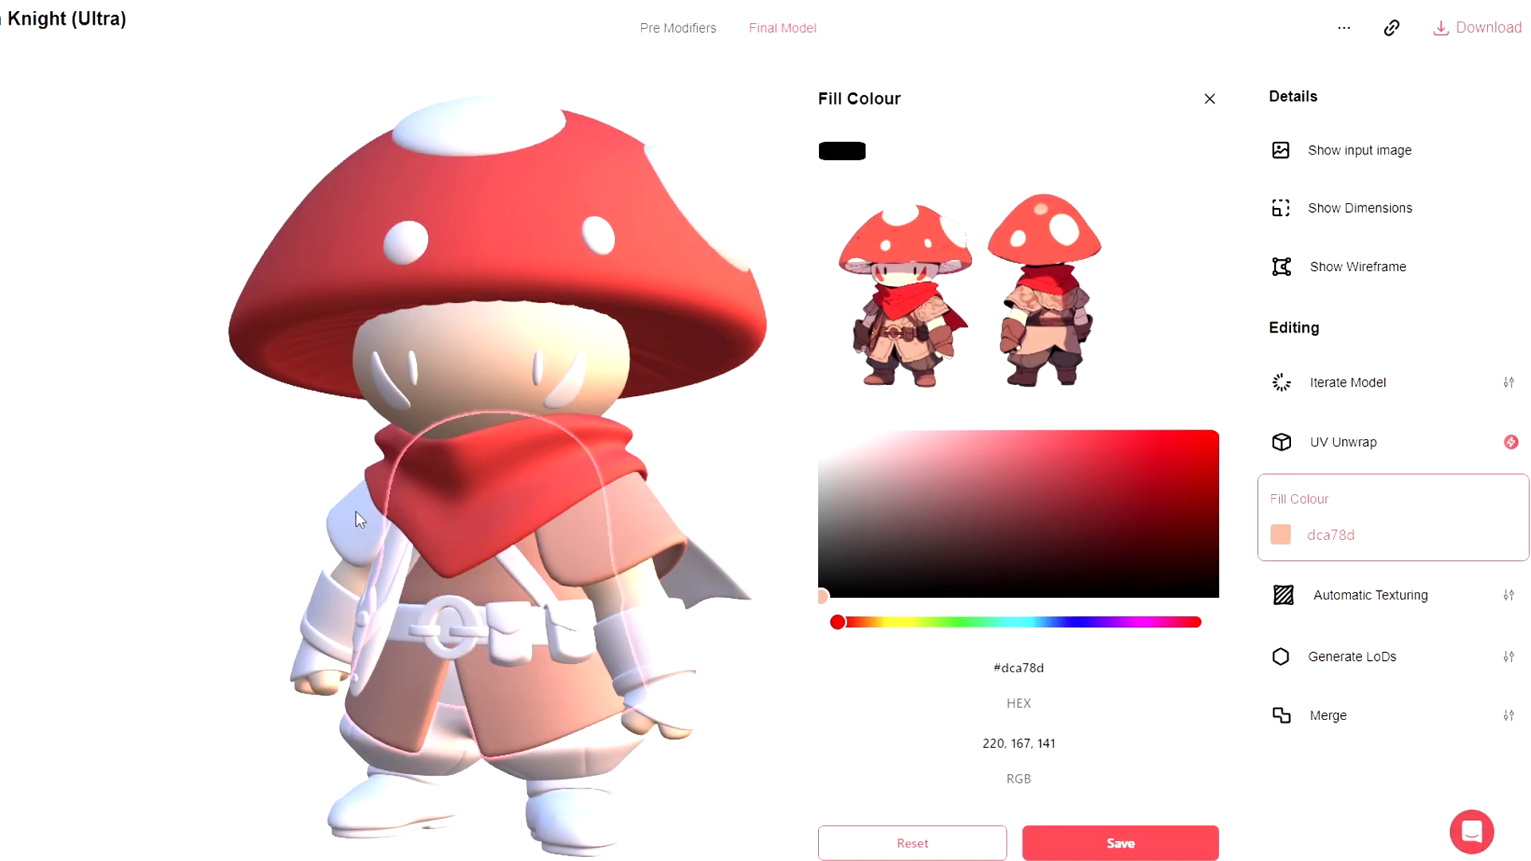
# Fill the Ultra knight's shoulder pad with the sampled tan dca78d
pyautogui.click(357, 513)
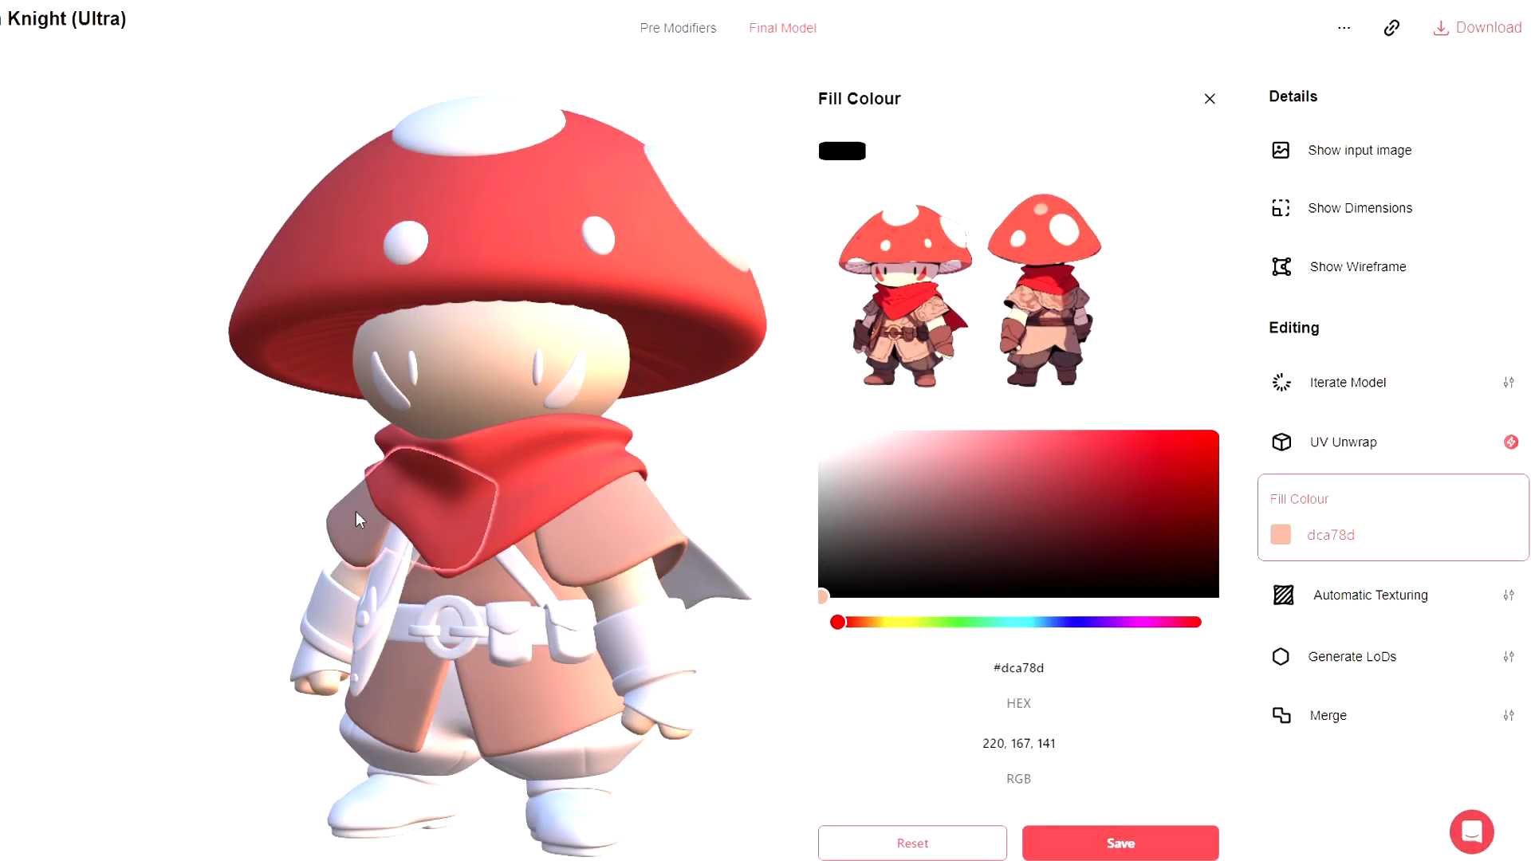